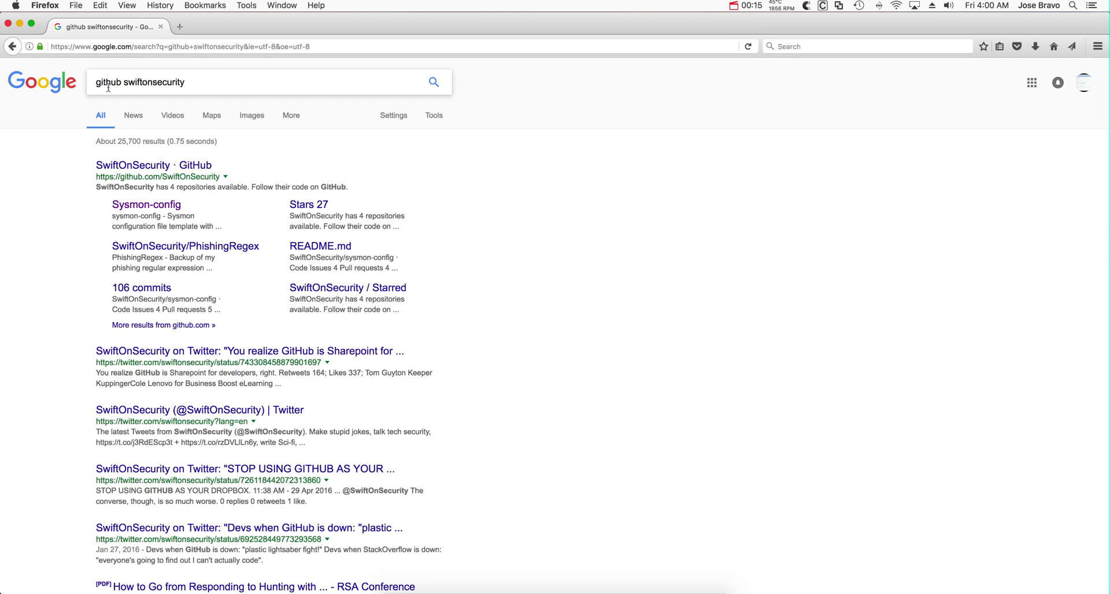
# Open the sysmon-config repository, show its Clone or download options and skim the README install section
pyautogui.click(147, 211)
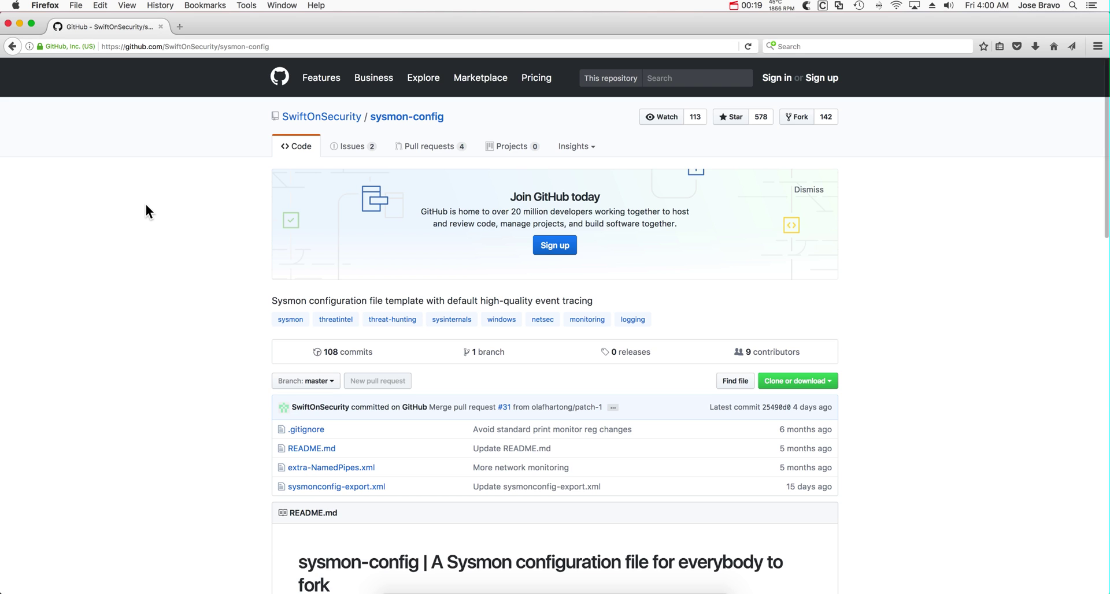
pyautogui.click(789, 382)
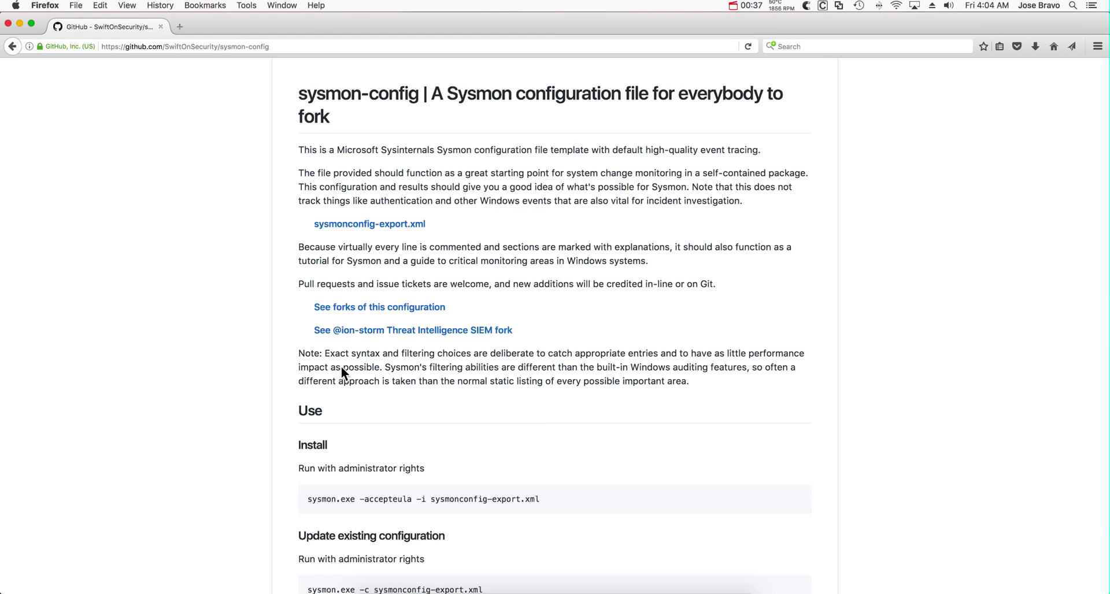
pyautogui.scroll(-4, 356, 401)
pyautogui.scroll(-1, 356, 400)
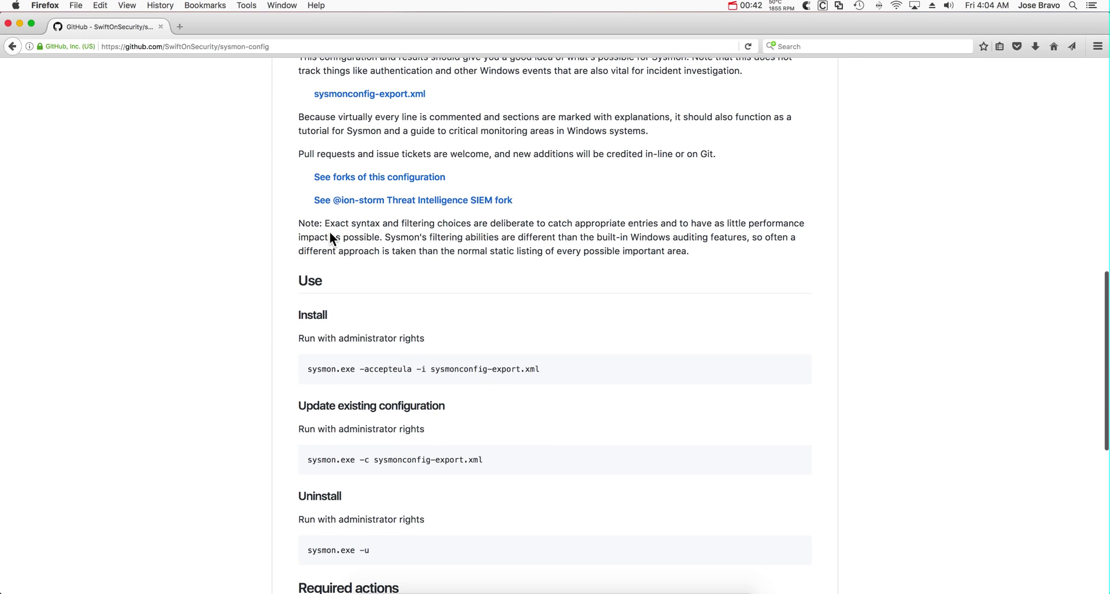
pyautogui.scroll(10, 329, 234)
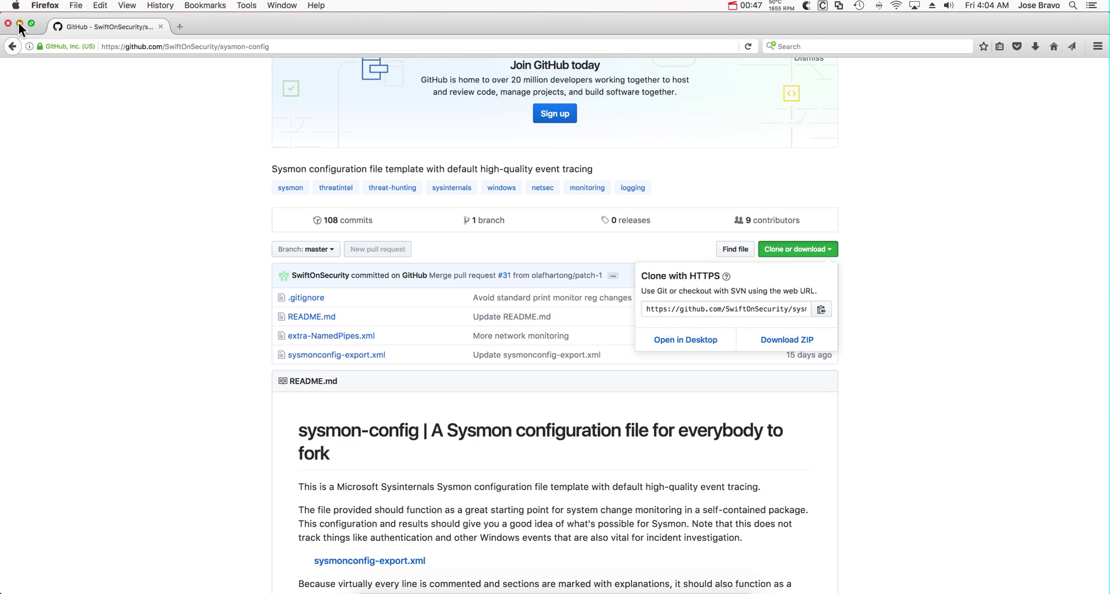
# Minimize Firefox and open sysmonconfig-export.xml from sysmon-config-master in TextWrangler
pyautogui.click(20, 23)
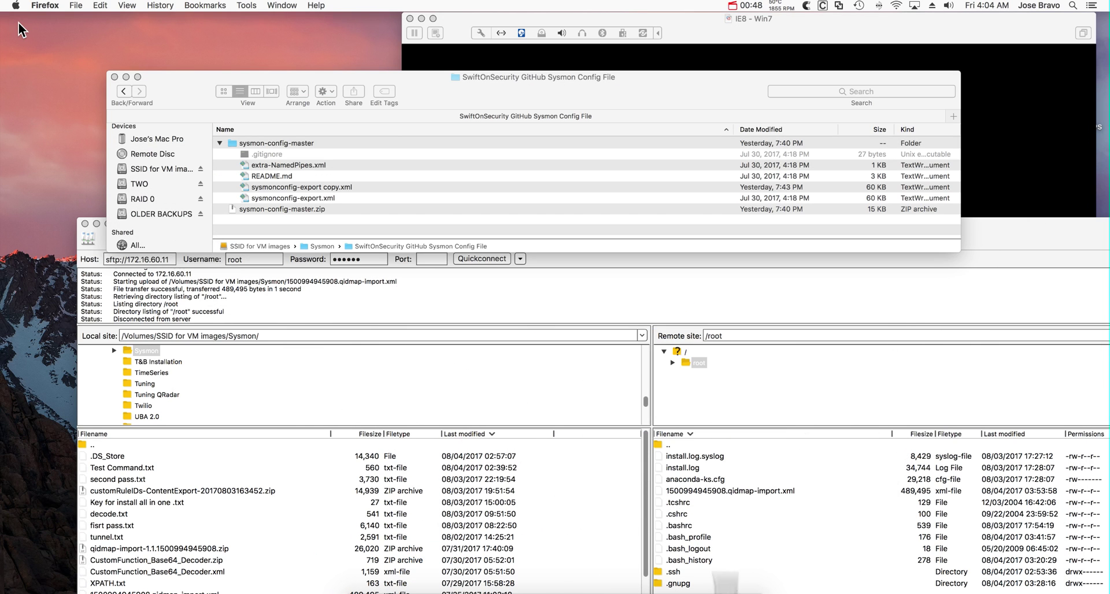
pyautogui.doubleClick(301, 197)
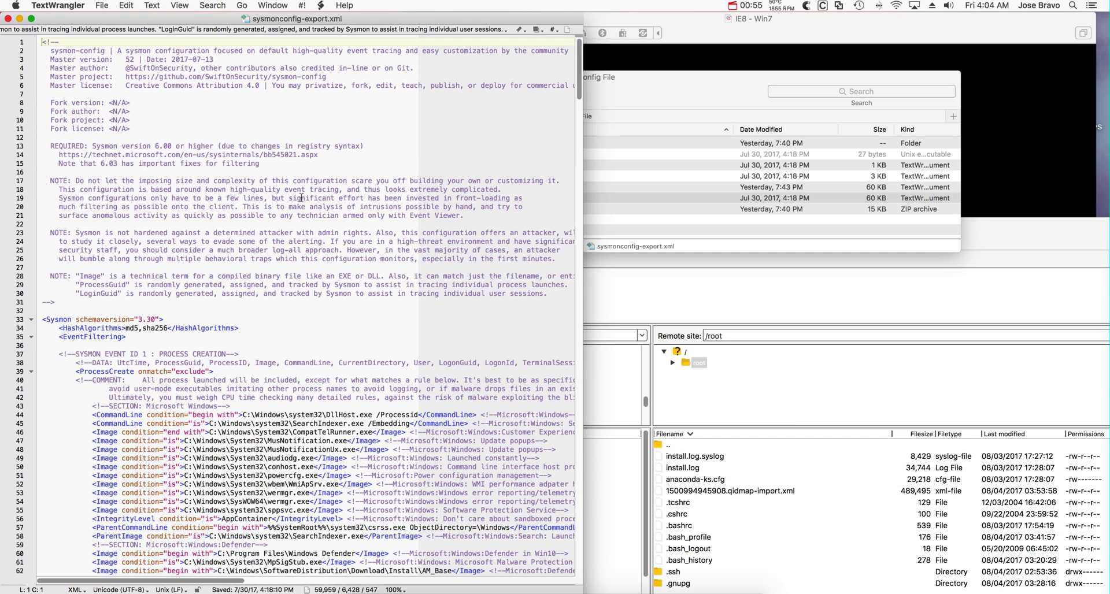
# Replace md5,sha256 with * in the HashAlgorithms value on line 34
pyautogui.click(166, 328)
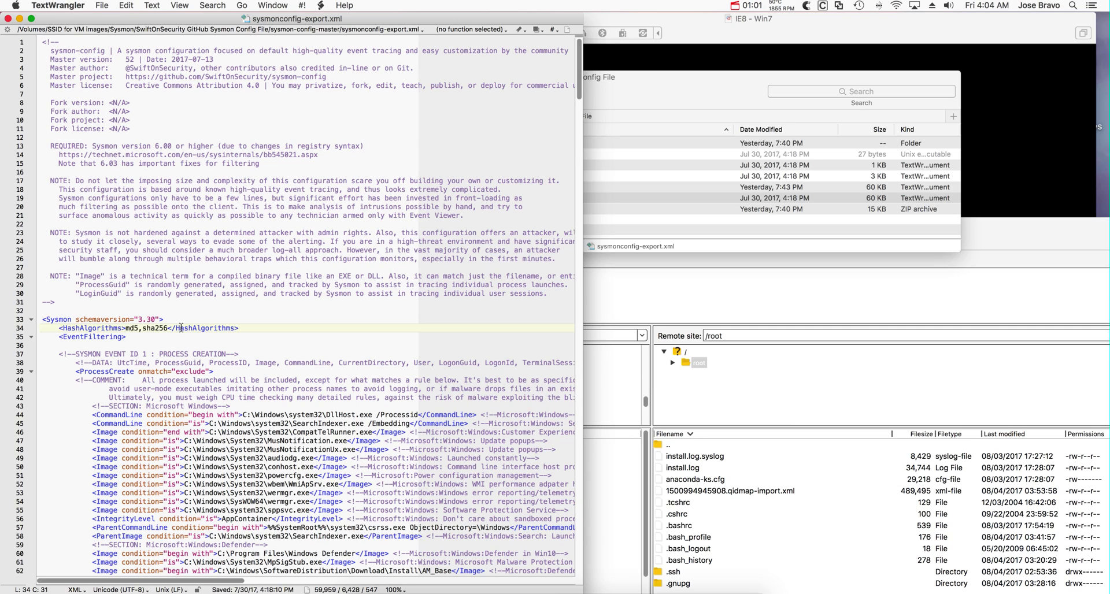
pyautogui.press('BackSpace')
pyautogui.press('BackSpace')
pyautogui.press('BackSpace')
pyautogui.press('BackSpace')
pyautogui.press('BackSpace')
pyautogui.press('BackSpace')
pyautogui.press('BackSpace')
pyautogui.press('BackSpace')
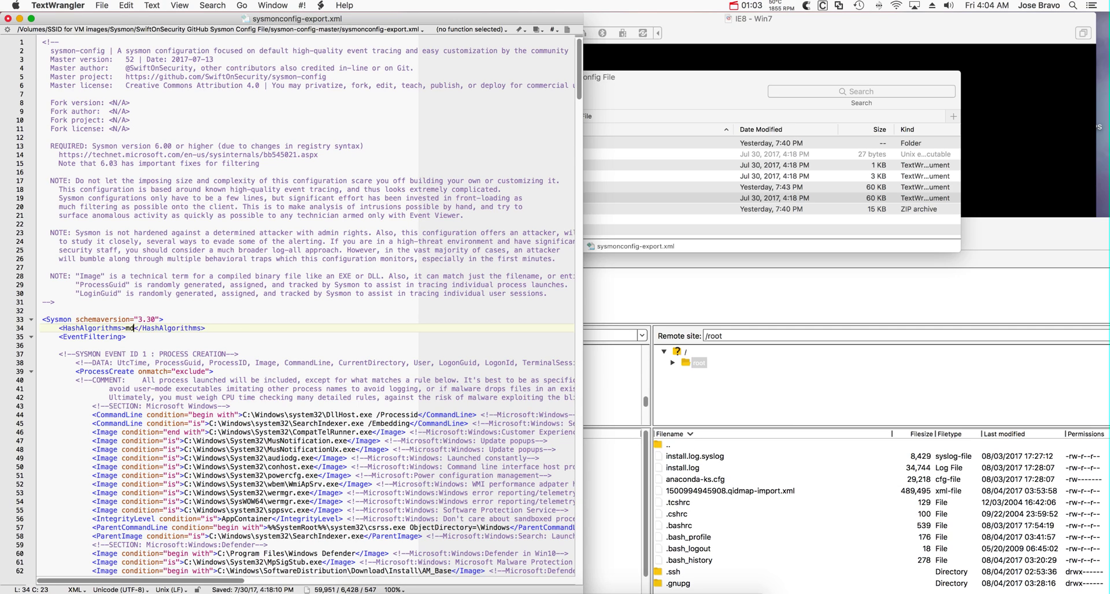
pyautogui.press('BackSpace')
pyautogui.press('BackSpace')
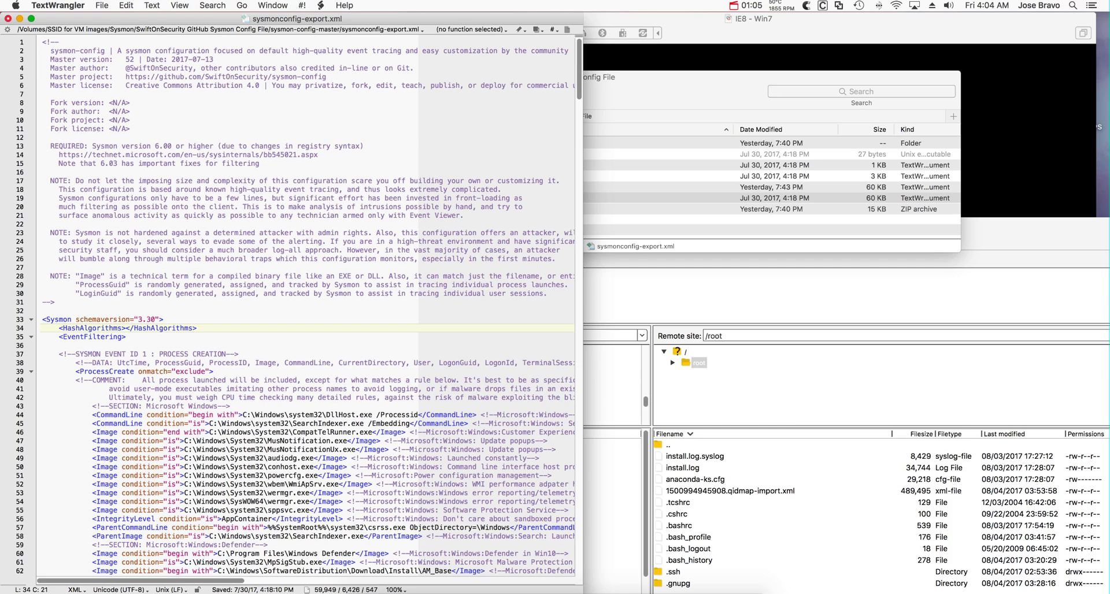
pyautogui.write('*')
# Change the ImageLoad onmatch value on line 254 from include to exclude, fixing the rxclude typo
pyautogui.scroll(-8, 307, 307)
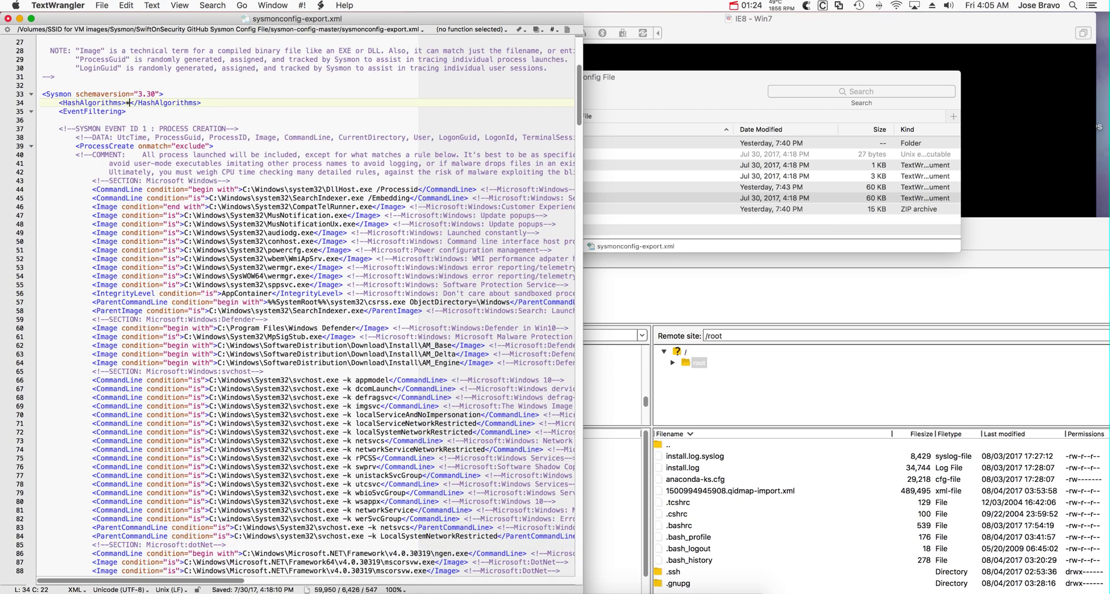
pyautogui.scroll(-20, 162, 391)
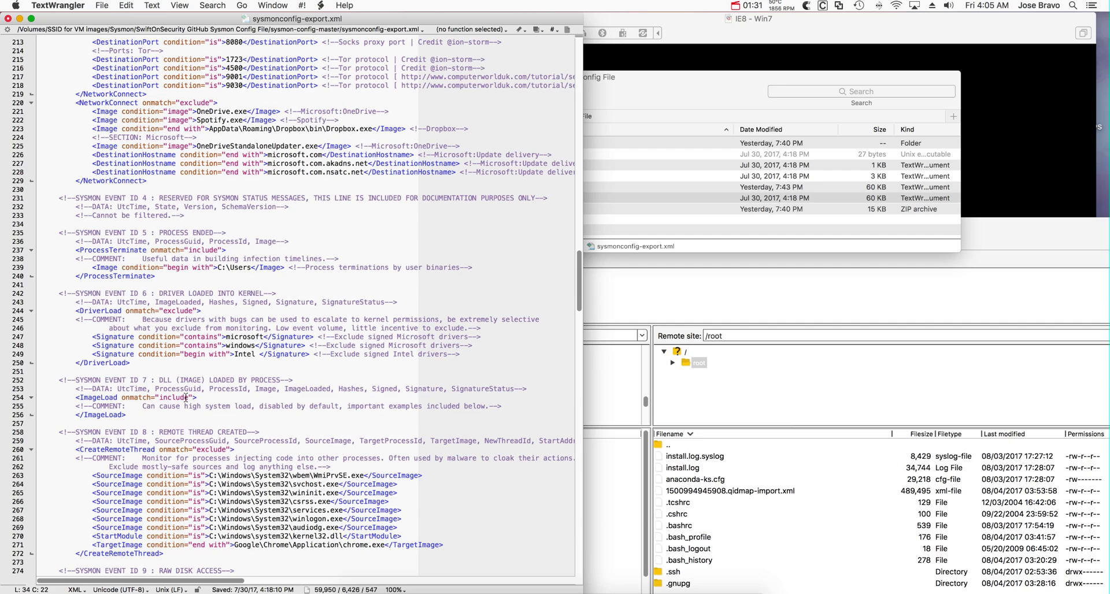
pyautogui.click(185, 398)
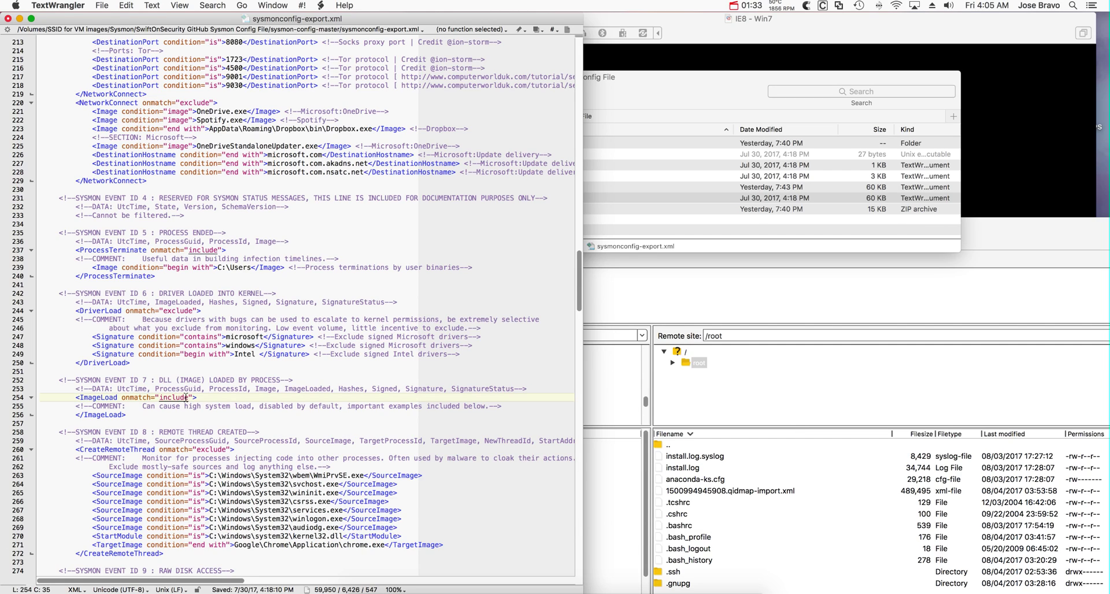
pyautogui.click(189, 397)
pyautogui.press('BackSpace')
pyautogui.press('BackSpace')
pyautogui.press('BackSpace')
pyautogui.press('BackSpace')
pyautogui.press('BackSpace')
pyautogui.press('BackSpace')
pyautogui.press('BackSpace')
pyautogui.write('rxclude')
pyautogui.click(174, 398)
pyautogui.press('BackSpace')
pyautogui.write('e')
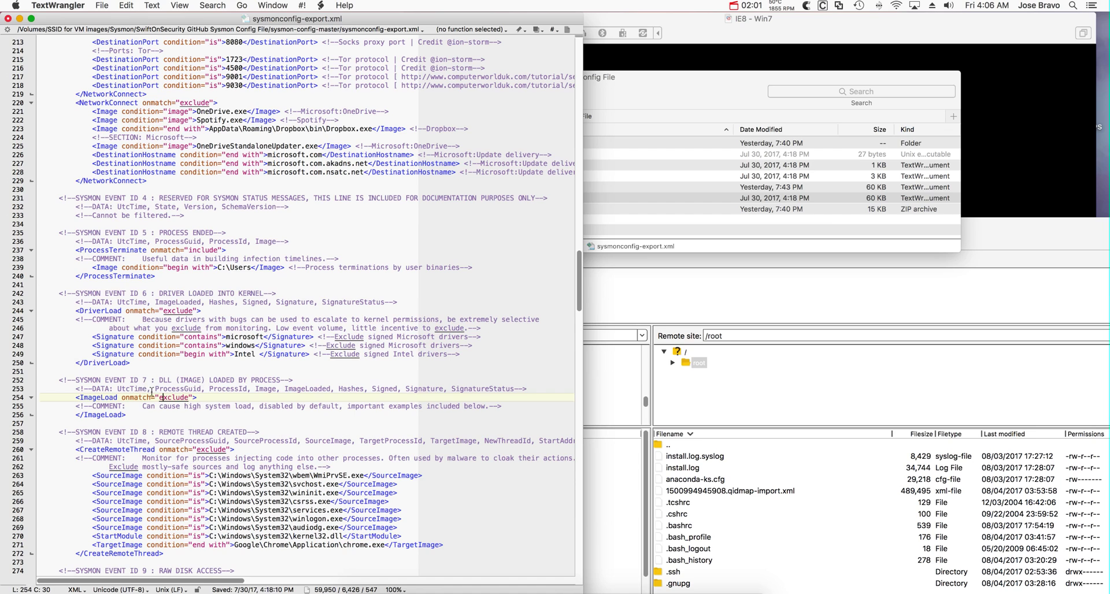
# Change RawAccessRead's onmatch value on line 276 from include to exclude
pyautogui.scroll(-3, 160, 414)
pyautogui.scroll(-5, 160, 415)
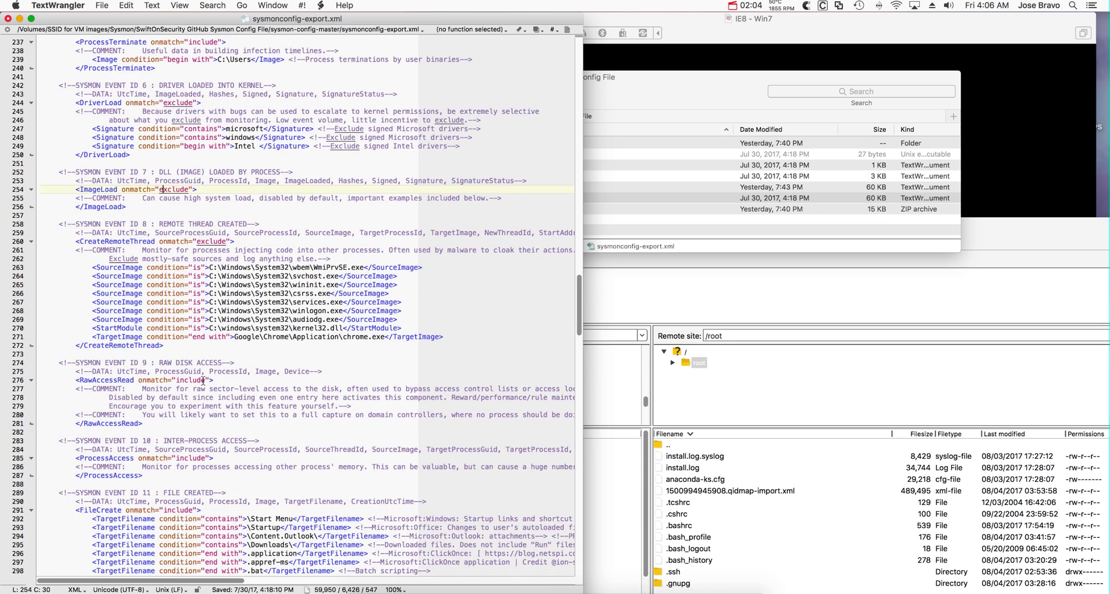
pyautogui.click(209, 380)
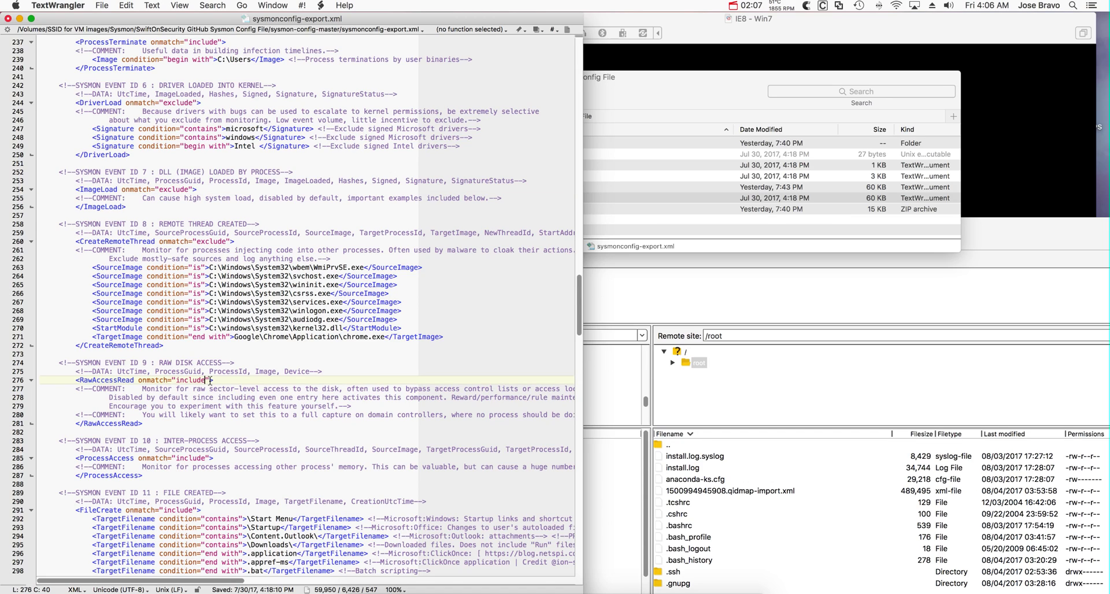
pyautogui.press('BackSpace')
pyautogui.press('BackSpace')
pyautogui.press('BackSpace')
pyautogui.press('BackSpace')
pyautogui.press('BackSpace')
pyautogui.press('BackSpace')
pyautogui.press('BackSpace')
pyautogui.write('exclude')
# Change ProcessAccess's onmatch value on line 285 from include to exclude
pyautogui.scroll(-5, 207, 396)
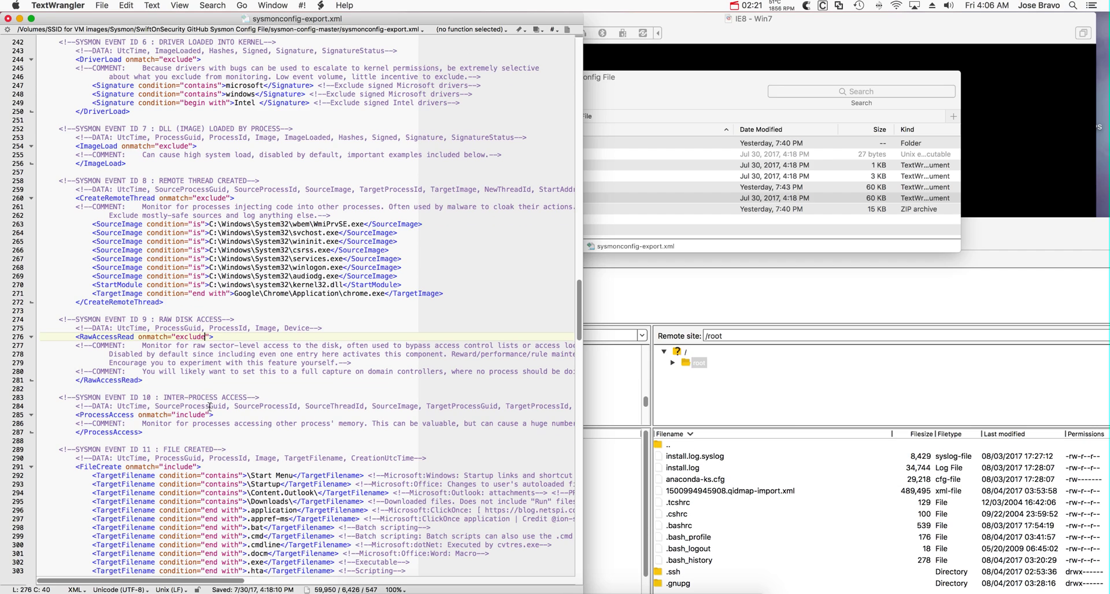
pyautogui.click(205, 414)
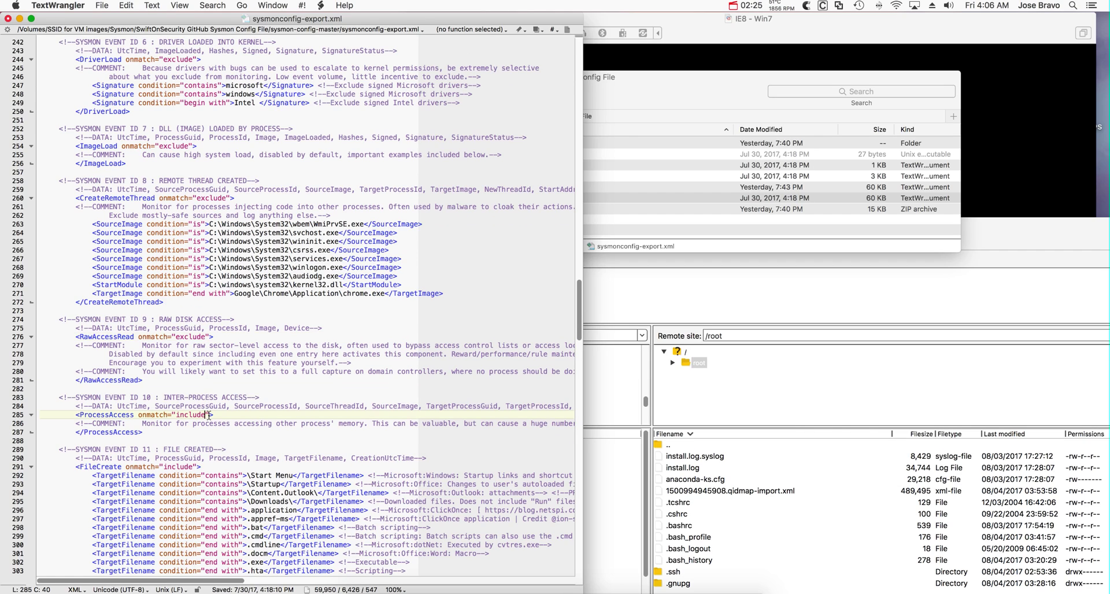
pyautogui.press('BackSpace')
pyautogui.press('BackSpace')
pyautogui.press('BackSpace')
pyautogui.press('BackSpace')
pyautogui.press('BackSpace')
pyautogui.press('BackSpace')
pyautogui.press('BackSpace')
pyautogui.write('exclude')
# Replace include with exclude in the PipeEvent onmatch value on line 540
pyautogui.scroll(-10, 306, 306)
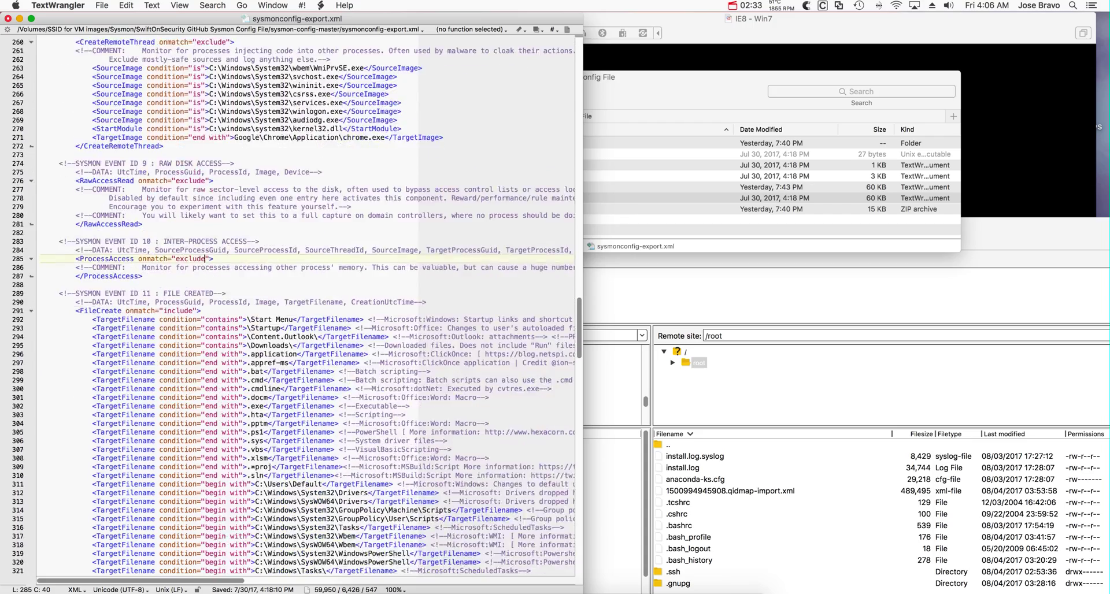
pyautogui.scroll(-20, 307, 306)
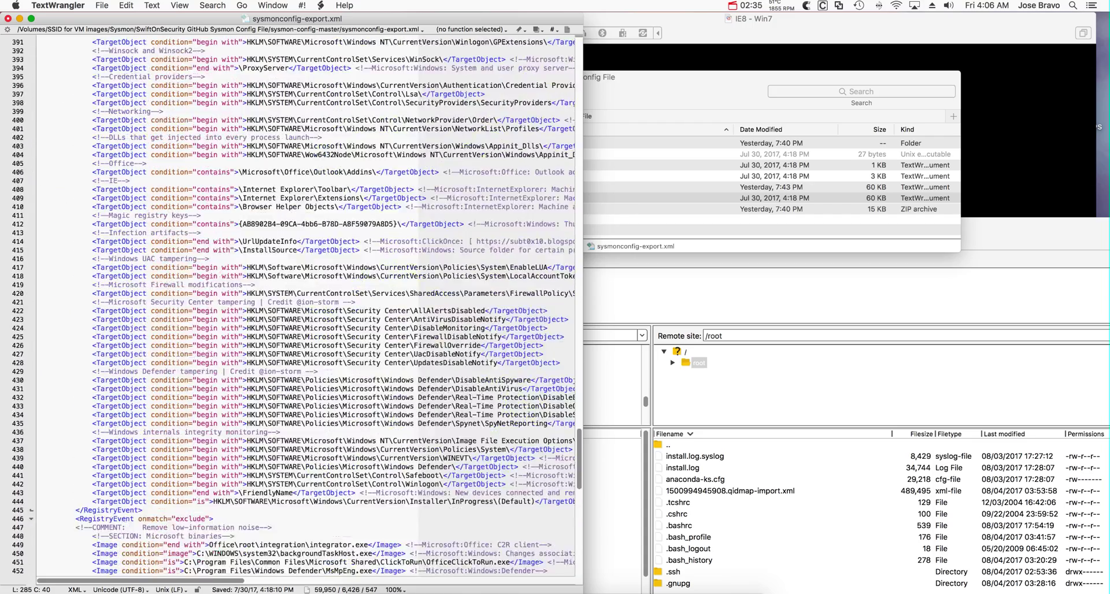
pyautogui.scroll(-5, 307, 306)
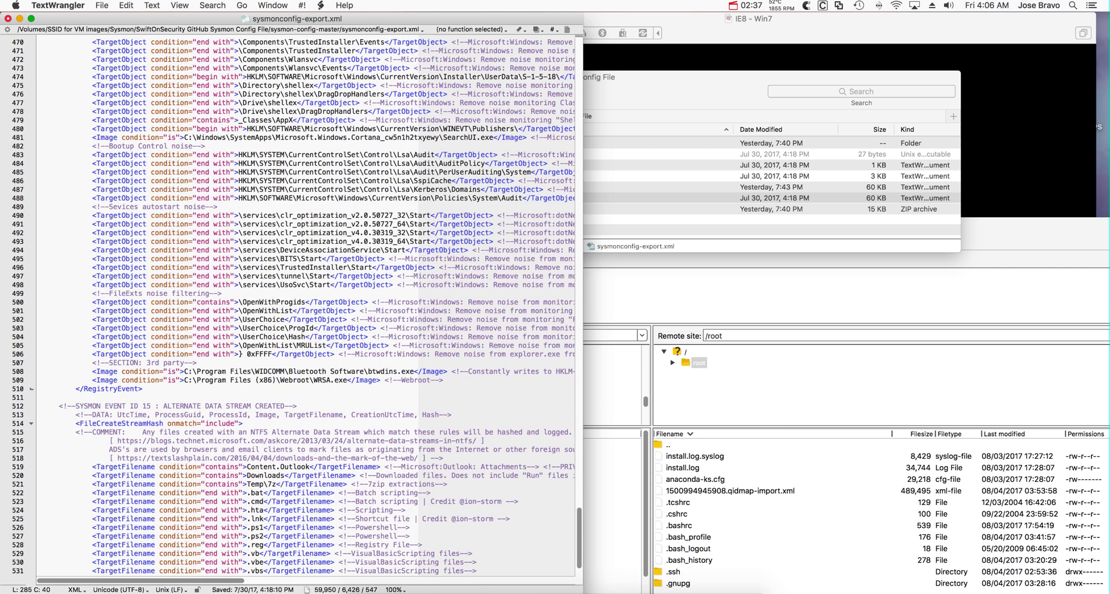
pyautogui.scroll(-4, 188, 511)
pyautogui.click(189, 510)
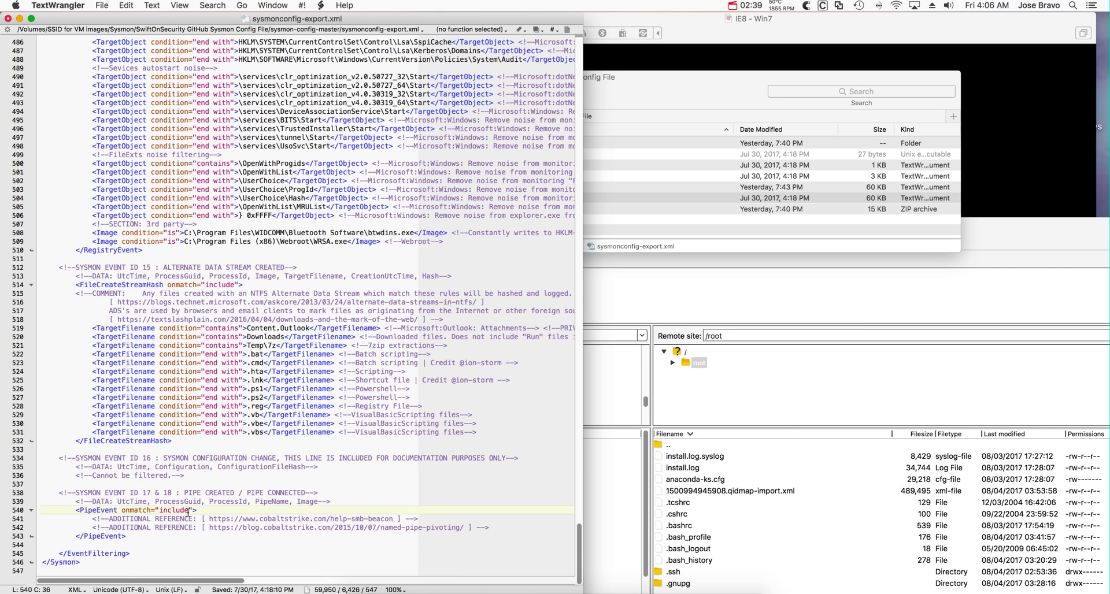
pyautogui.press('BackSpace')
pyautogui.press('BackSpace')
pyautogui.press('BackSpace')
pyautogui.press('BackSpace')
pyautogui.press('BackSpace')
pyautogui.press('BackSpace')
pyautogui.press('BackSpace')
pyautogui.write('exclude')
# Save the config as sysmonconfig-export1.xml via Save As, then hide TextWrangler with Cmd+H
pyautogui.click(102, 5)
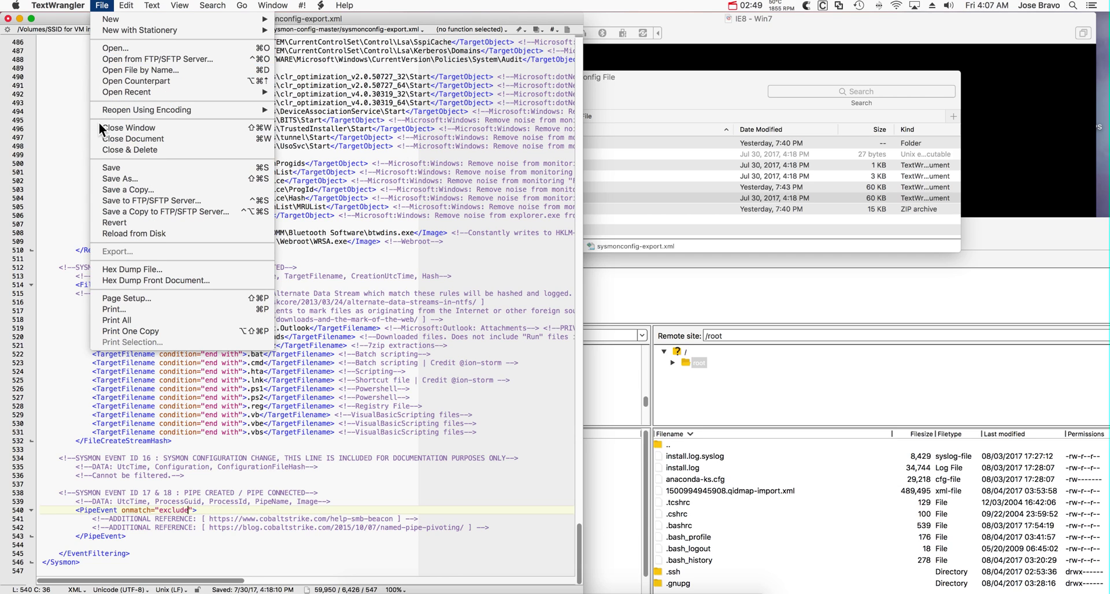
pyautogui.click(106, 177)
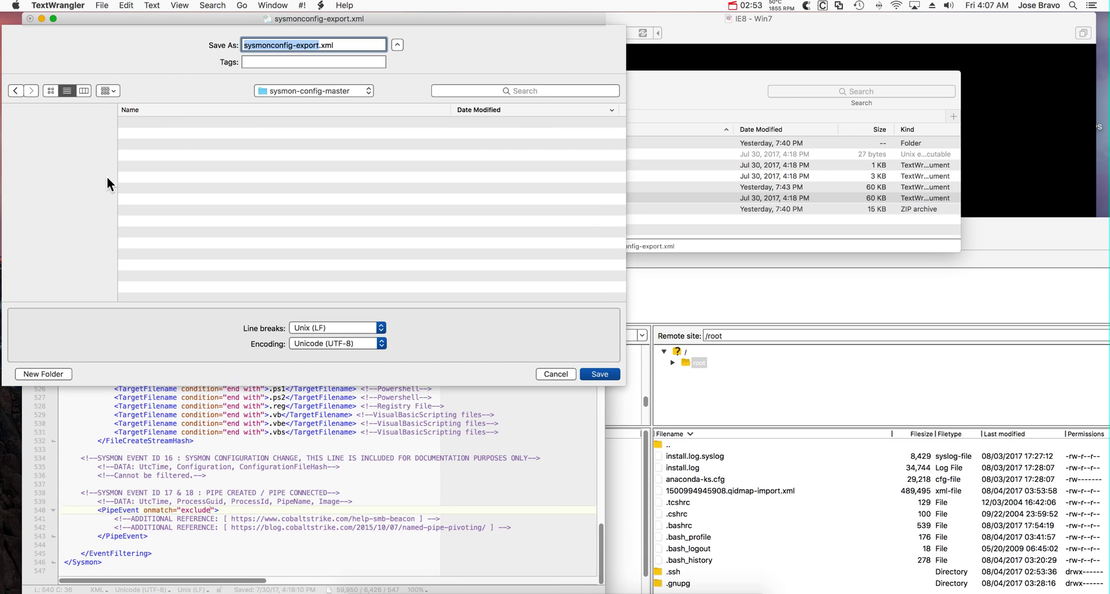
pyautogui.click(316, 44)
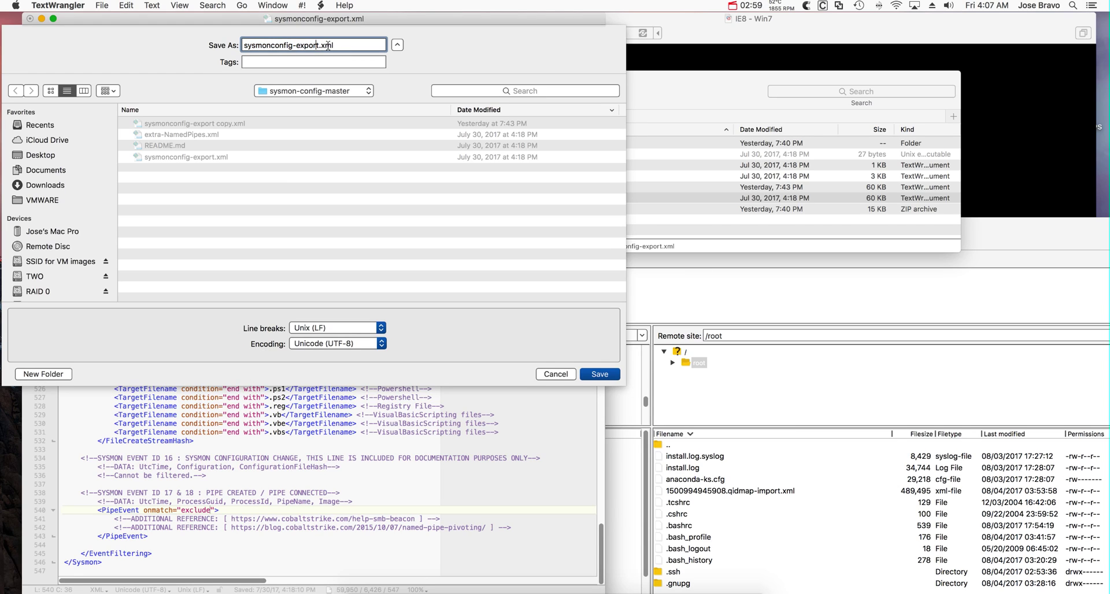
pyautogui.write('1')
pyautogui.click(598, 374)
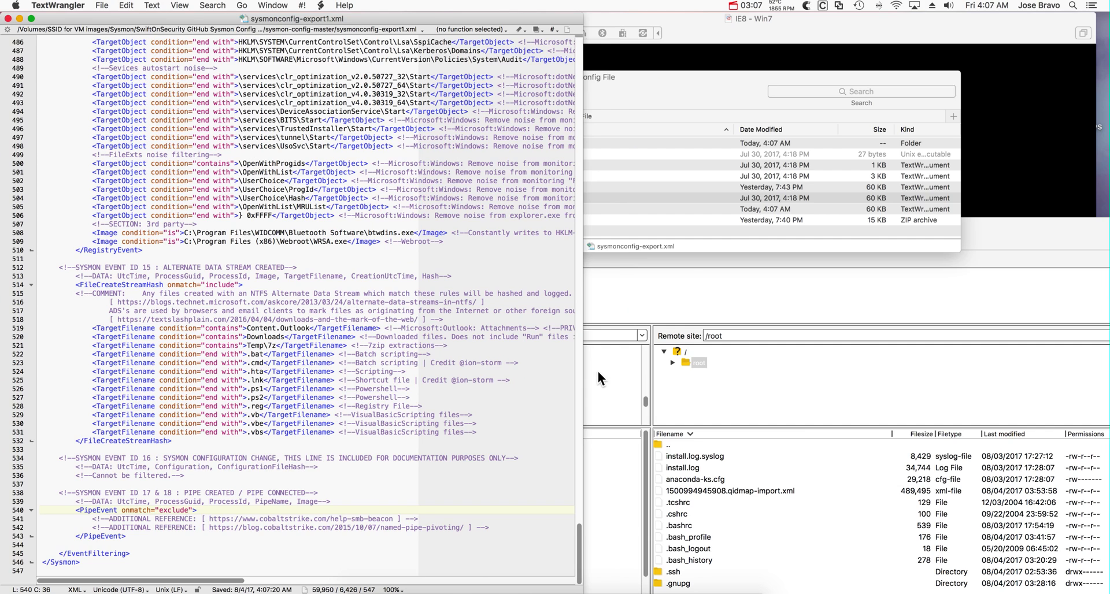
pyautogui.press('super+h')
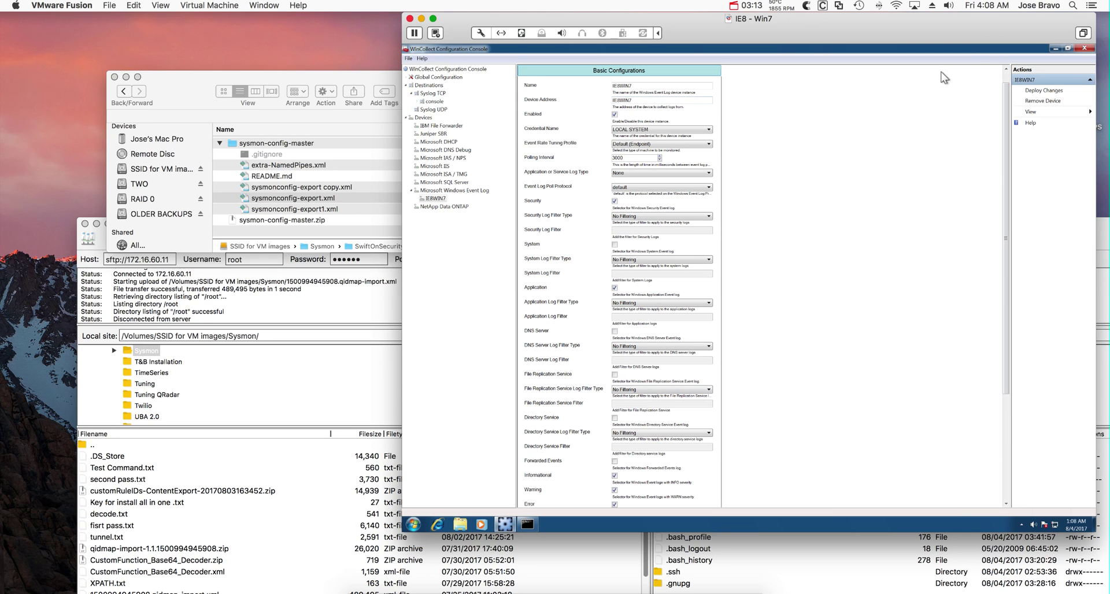
# Minimize the WinCollect console, create a desktop folder named Sysmon and open it
pyautogui.click(1056, 48)
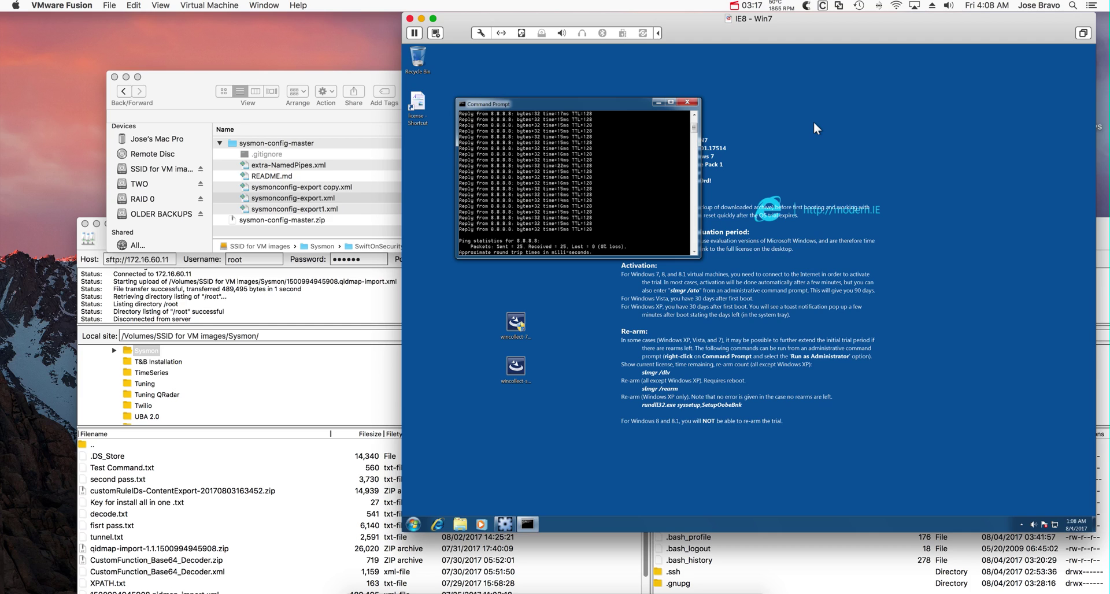
pyautogui.rightClick(814, 124)
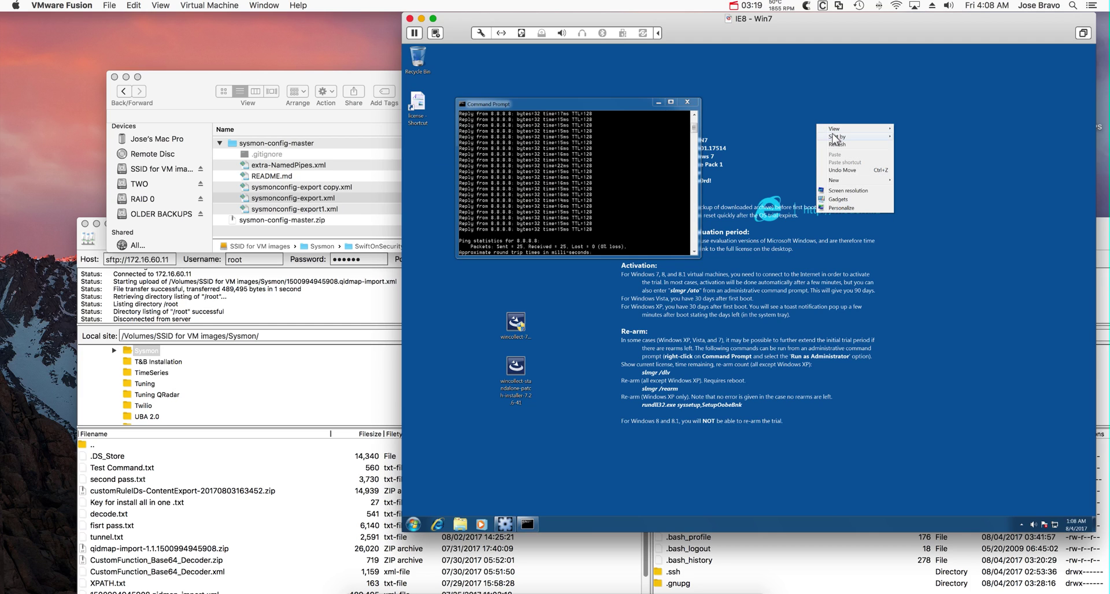
pyautogui.moveTo(838, 129)
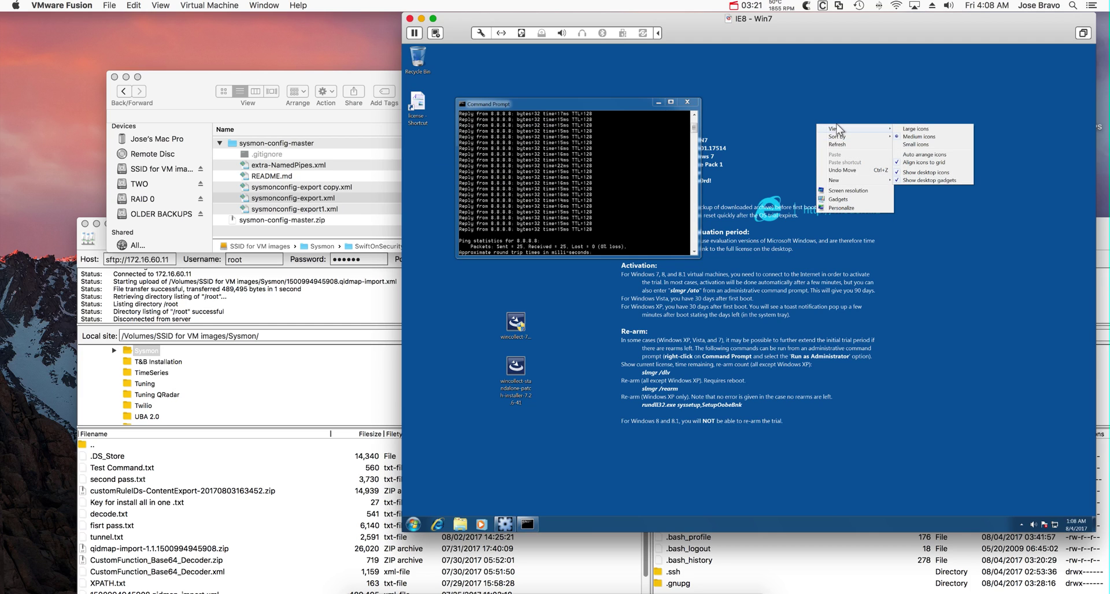
pyautogui.moveTo(846, 180)
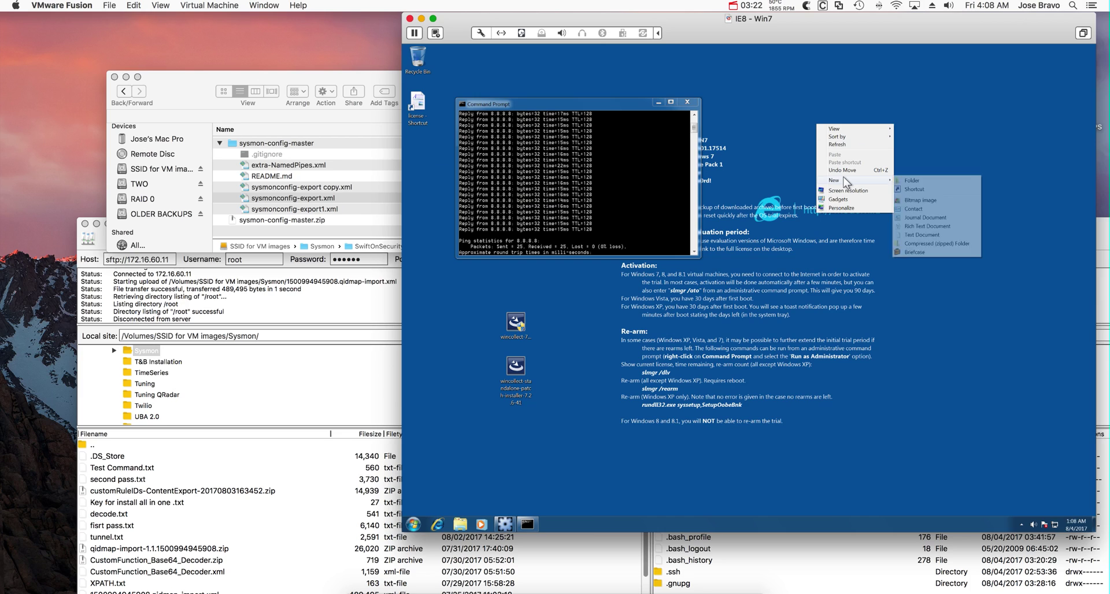
pyautogui.click(931, 181)
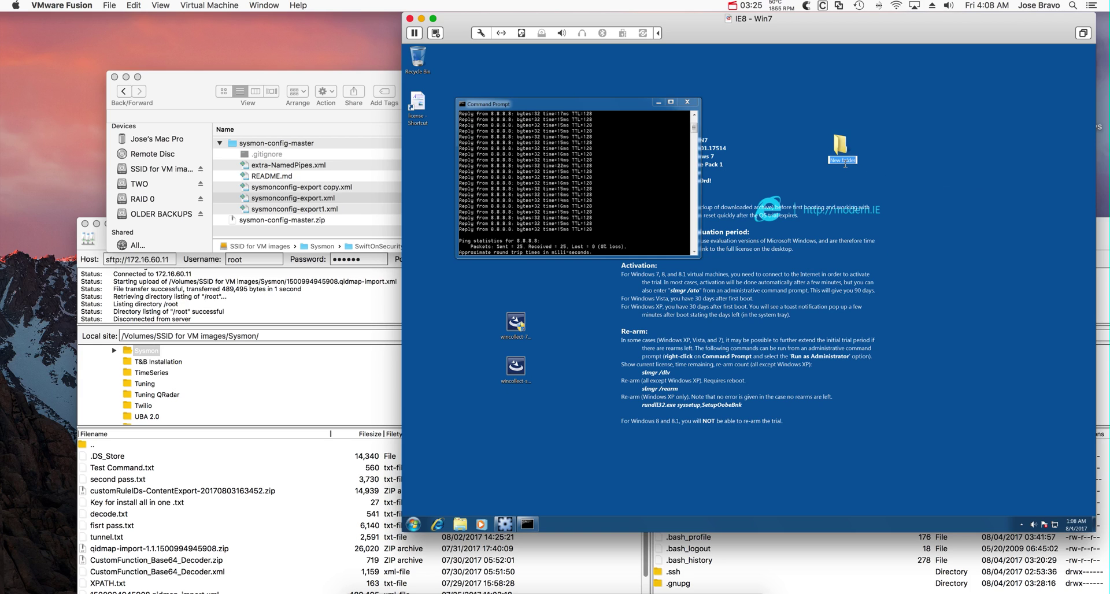
pyautogui.write('Sysmon')
pyautogui.press('Return')
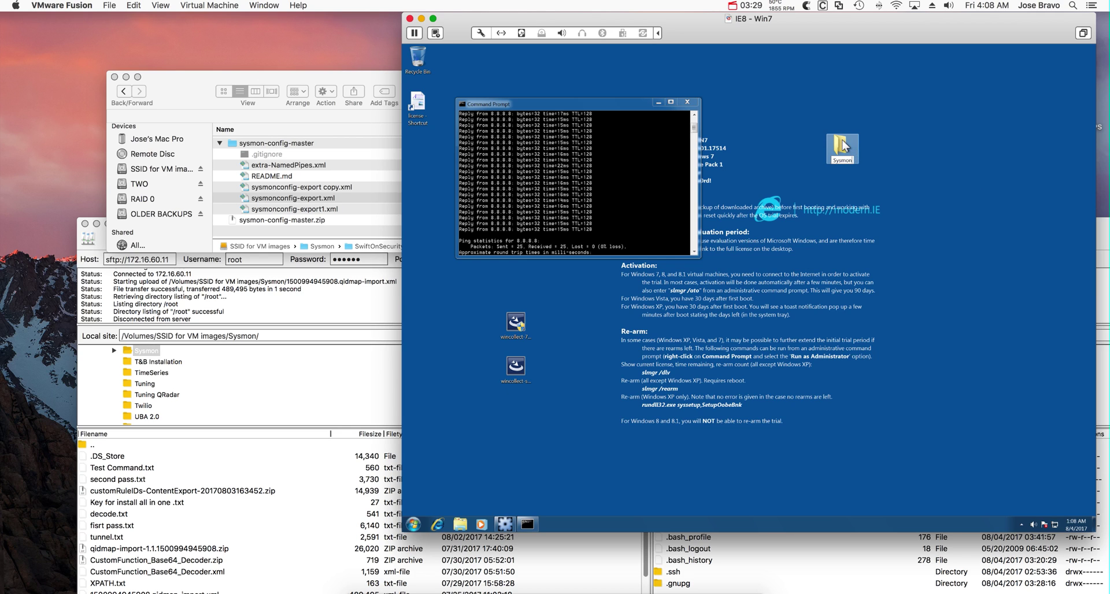
pyautogui.doubleClick(841, 148)
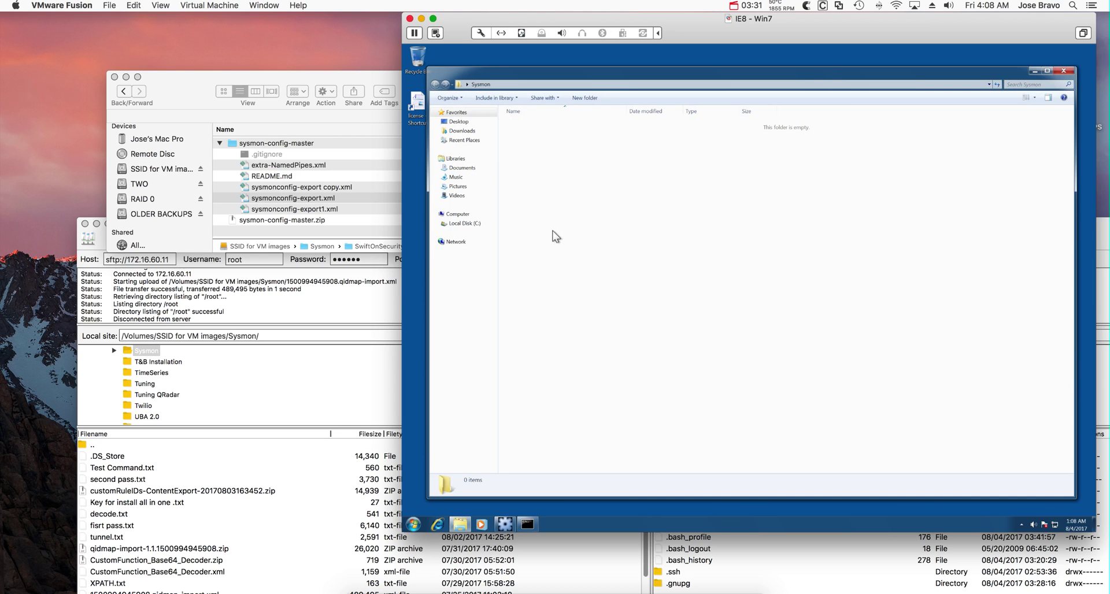
# Drag sysmonconfig-export1.xml from Finder into the VM's Sysmon folder window
pyautogui.click(286, 209)
pyautogui.click(286, 209)
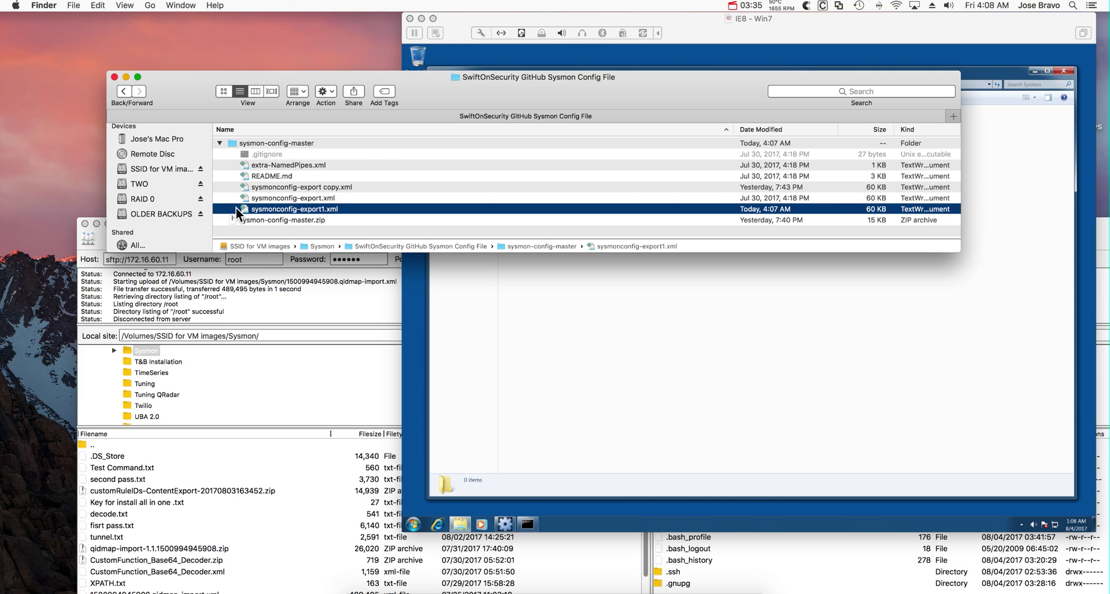
pyautogui.moveTo(244, 208); pyautogui.dragTo(718, 335)
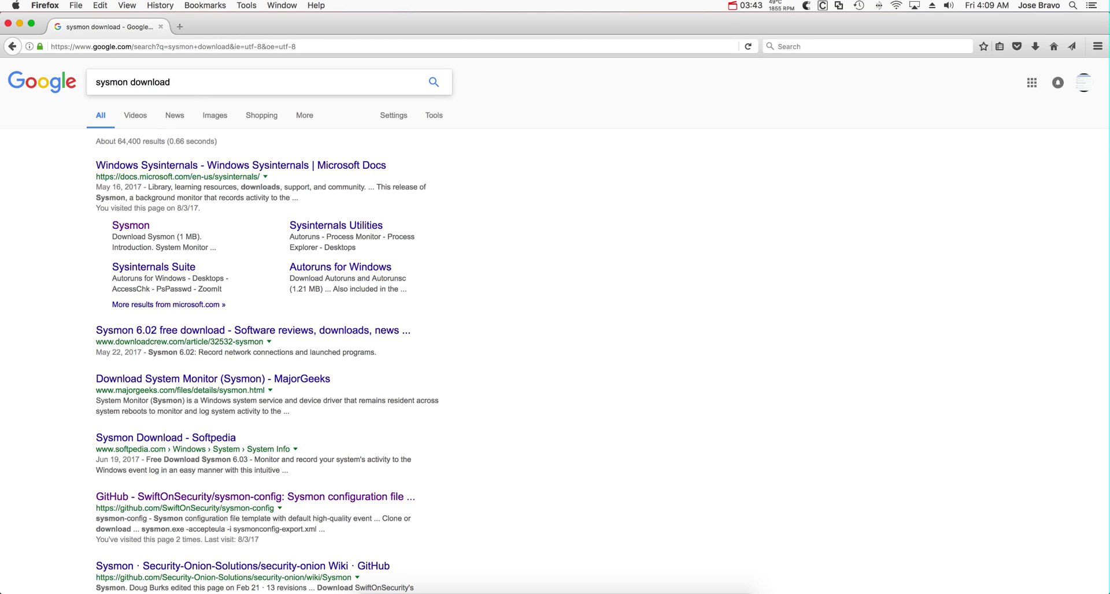
# Open the Sysmon sitelink under Windows Sysinternals in the Google results
pyautogui.click(137, 230)
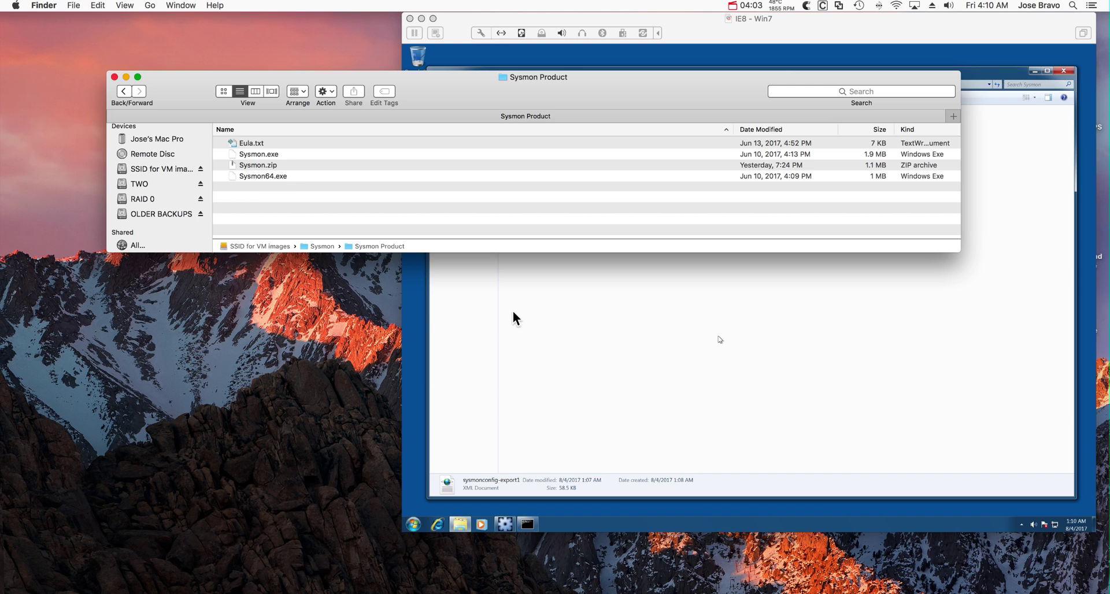
# Drag Sysmon.exe from Finder into the VM's Sysmon folder, then close the Sysmon Product window
pyautogui.click(237, 154)
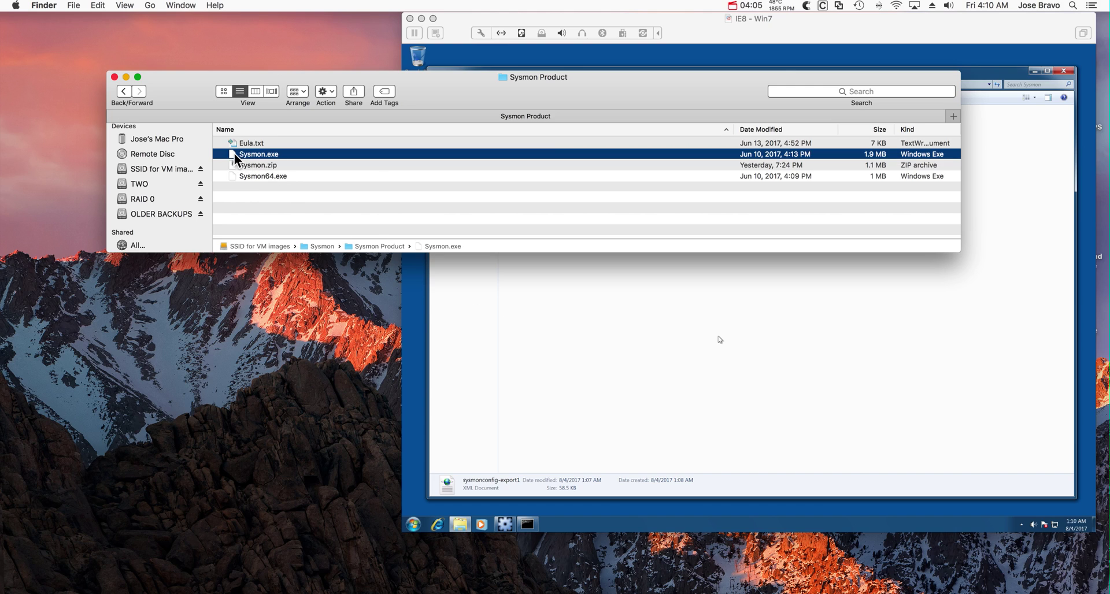
pyautogui.moveTo(231, 152); pyautogui.dragTo(749, 343)
pyautogui.click(114, 77)
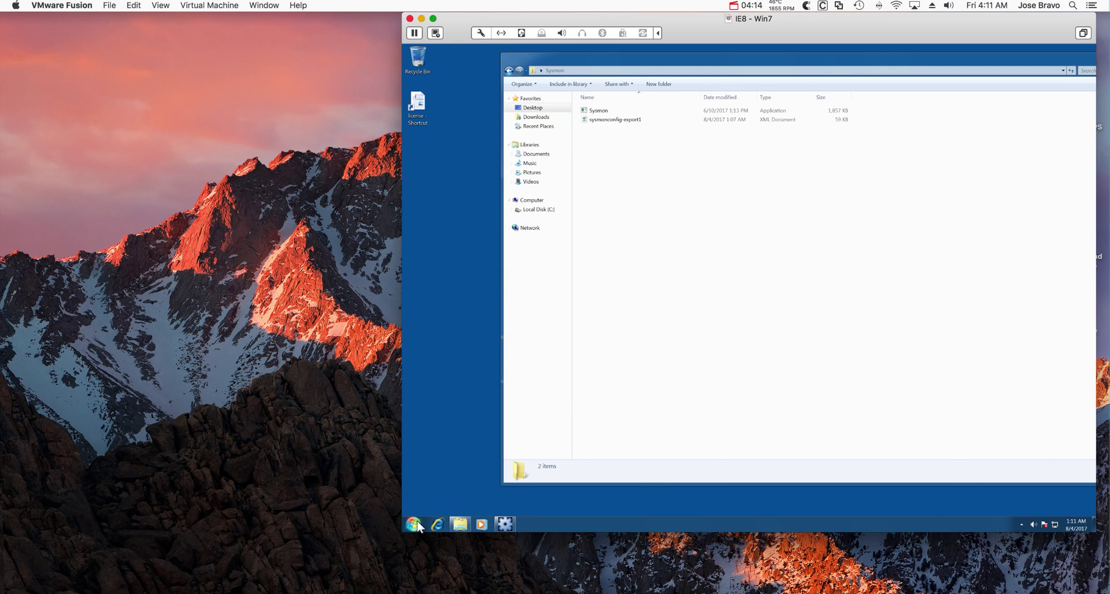
# Launch Command Prompt as administrator in Windows 7 and move its window aside
pyautogui.click(414, 524)
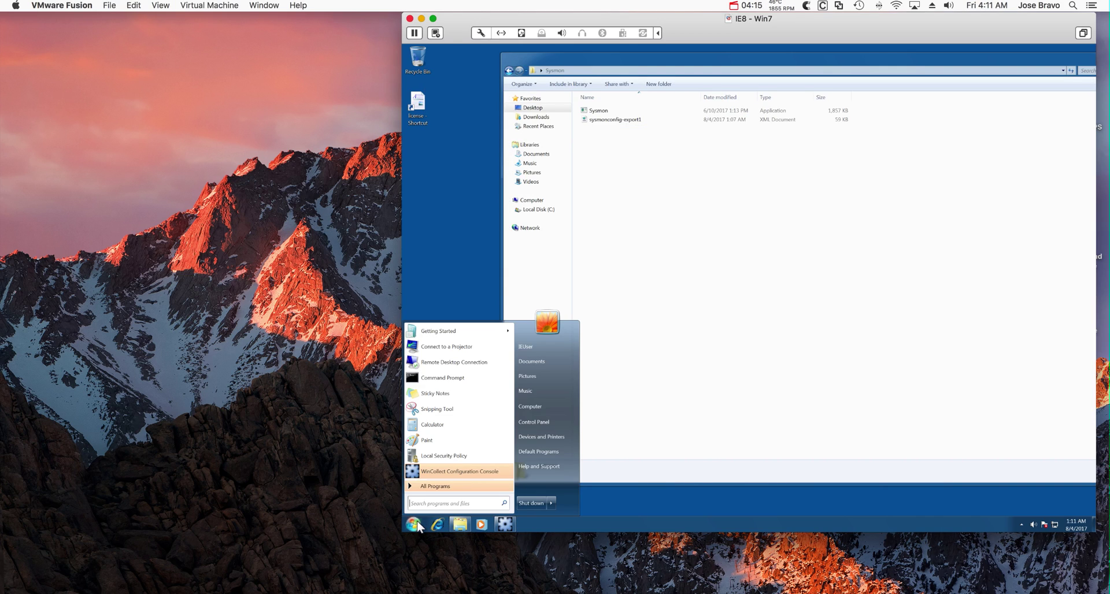
pyautogui.rightClick(442, 380)
pyautogui.click(468, 392)
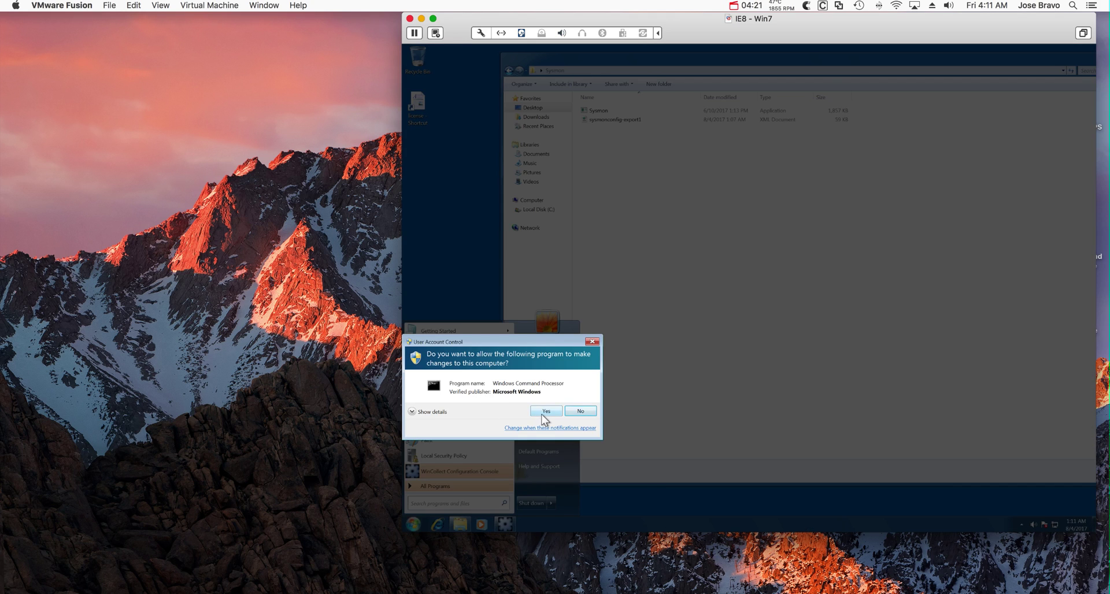
pyautogui.click(540, 412)
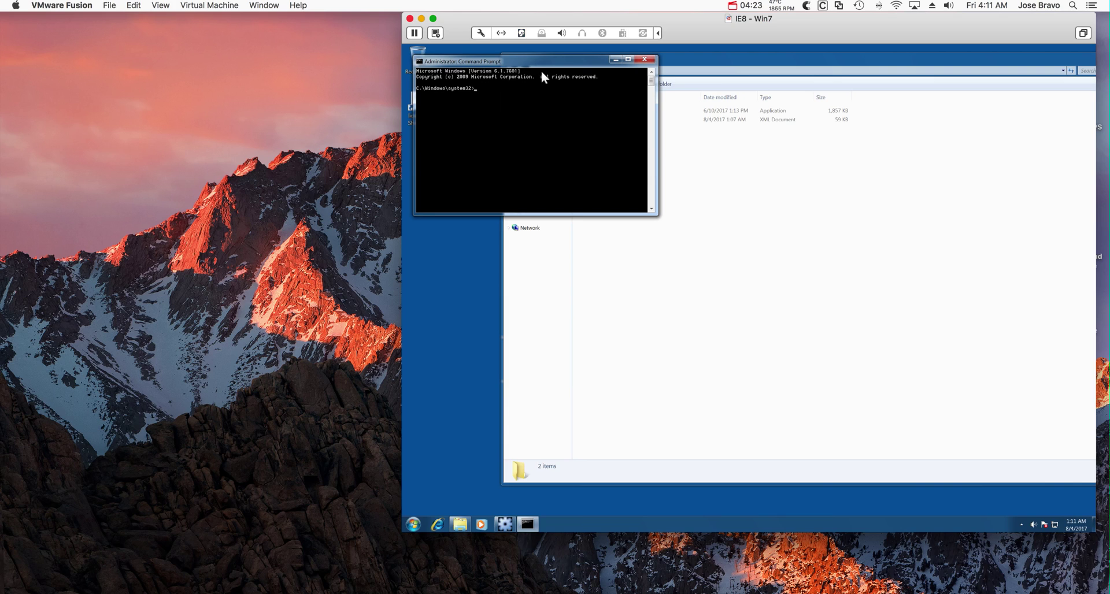
pyautogui.moveTo(543, 62); pyautogui.dragTo(582, 213)
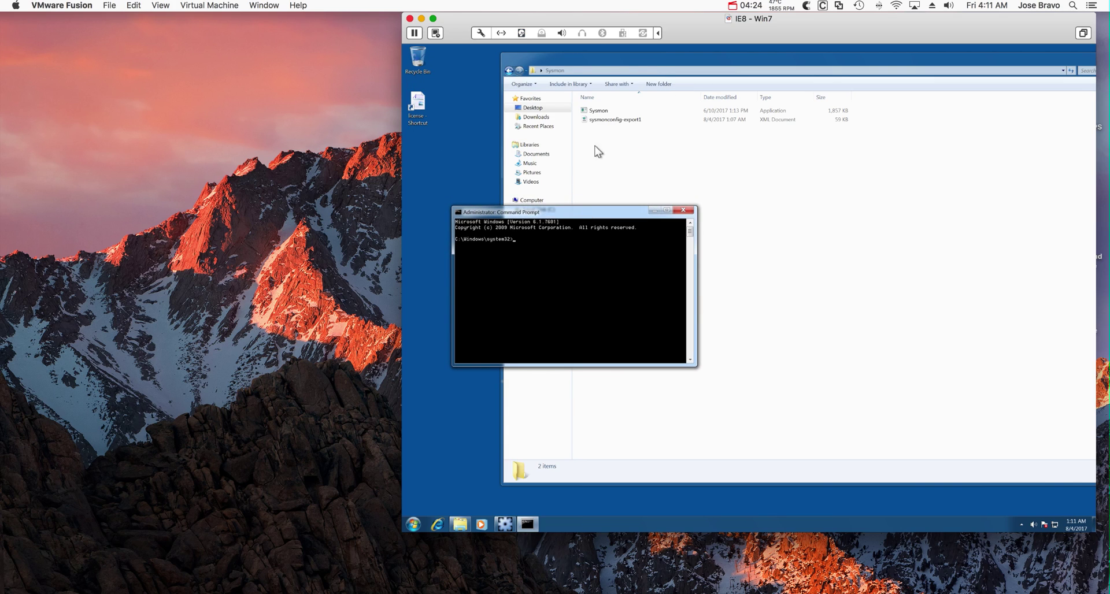
# Copy the Sysmon folder's path from the Explorer address bar as text
pyautogui.click(552, 72)
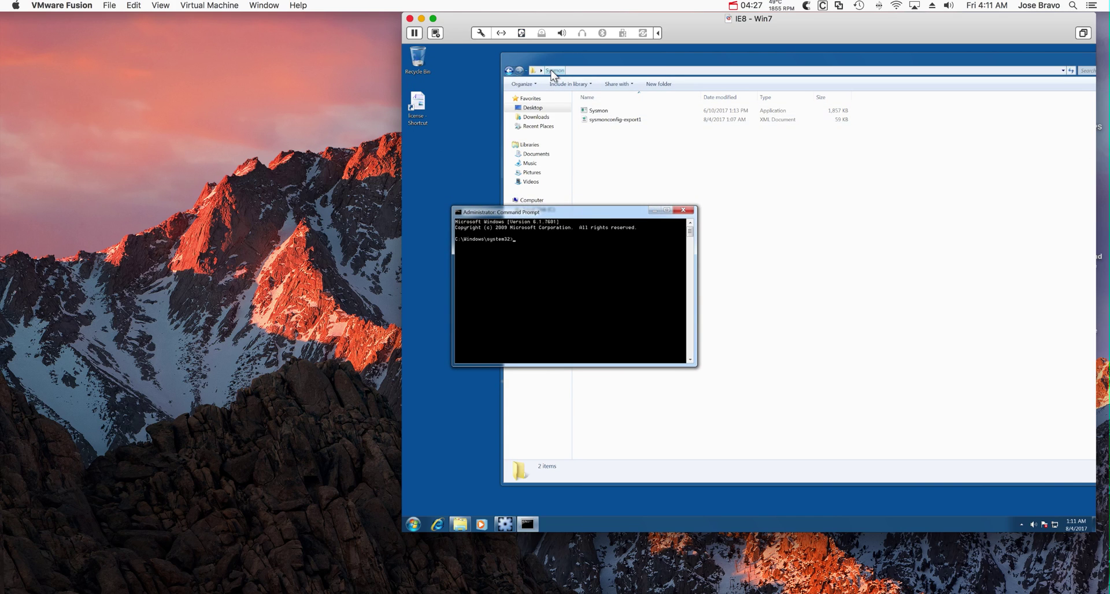
pyautogui.rightClick(552, 71)
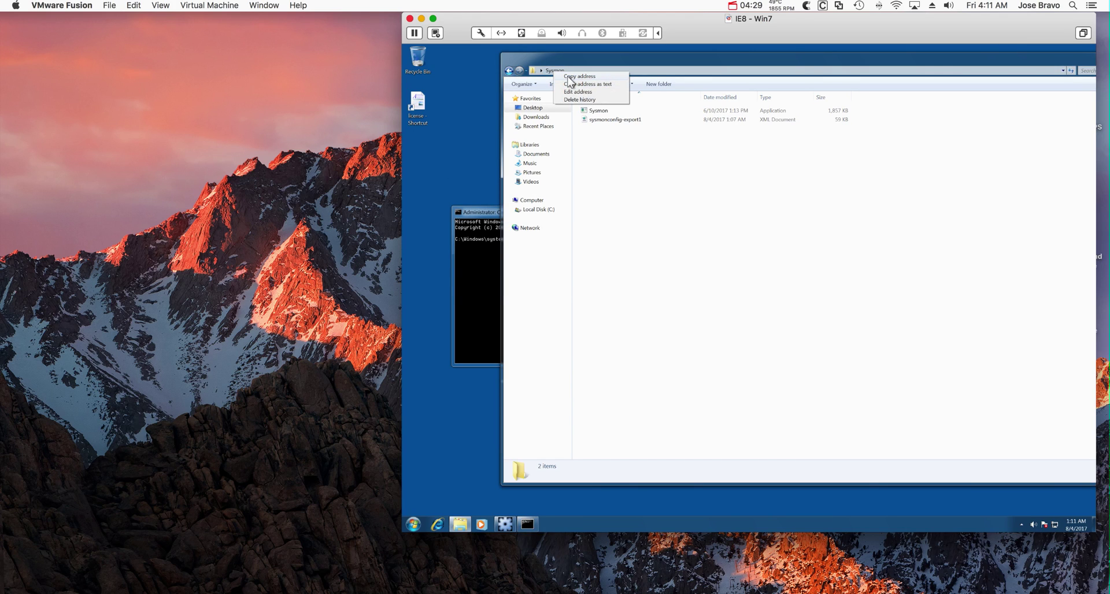
pyautogui.click(570, 81)
pyautogui.click(478, 270)
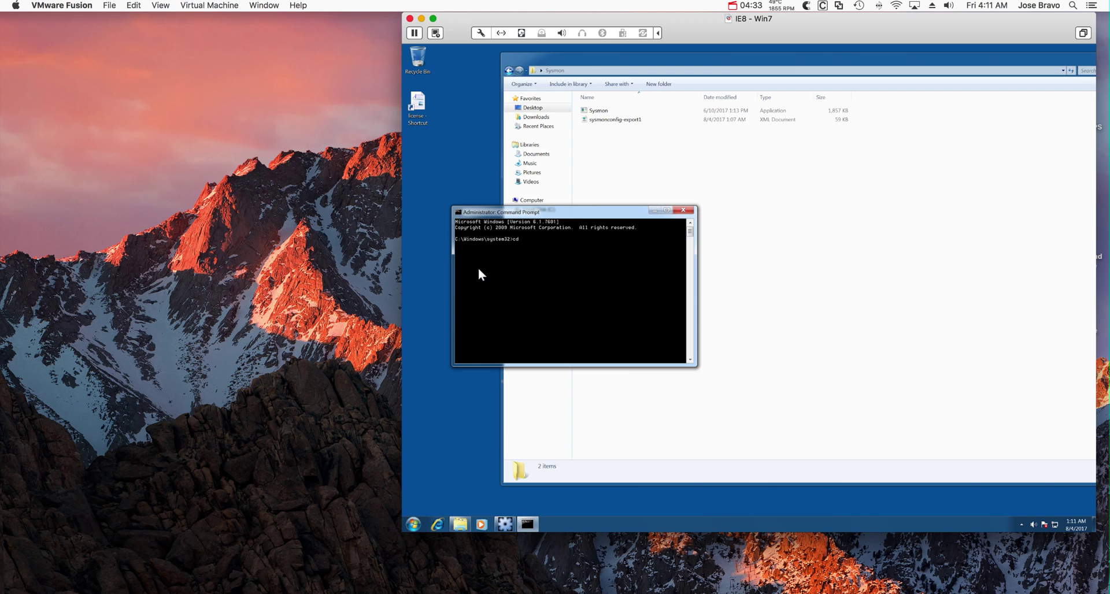
# Change into the Sysmon folder with cd and the pasted path, then list its files with dir
pyautogui.write('cd')
pyautogui.click(456, 212)
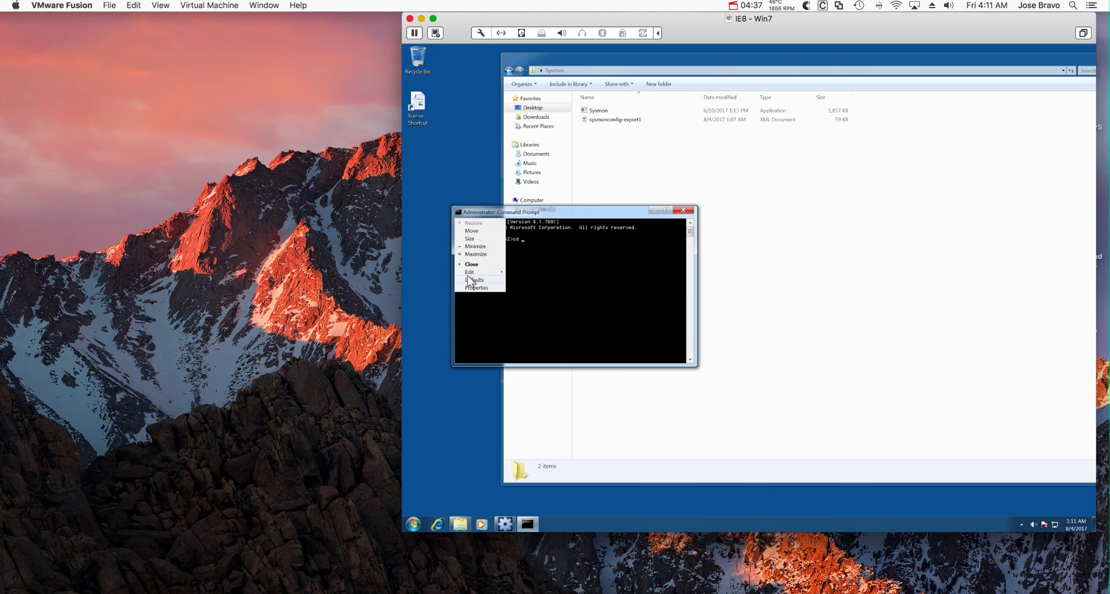
pyautogui.moveTo(468, 273)
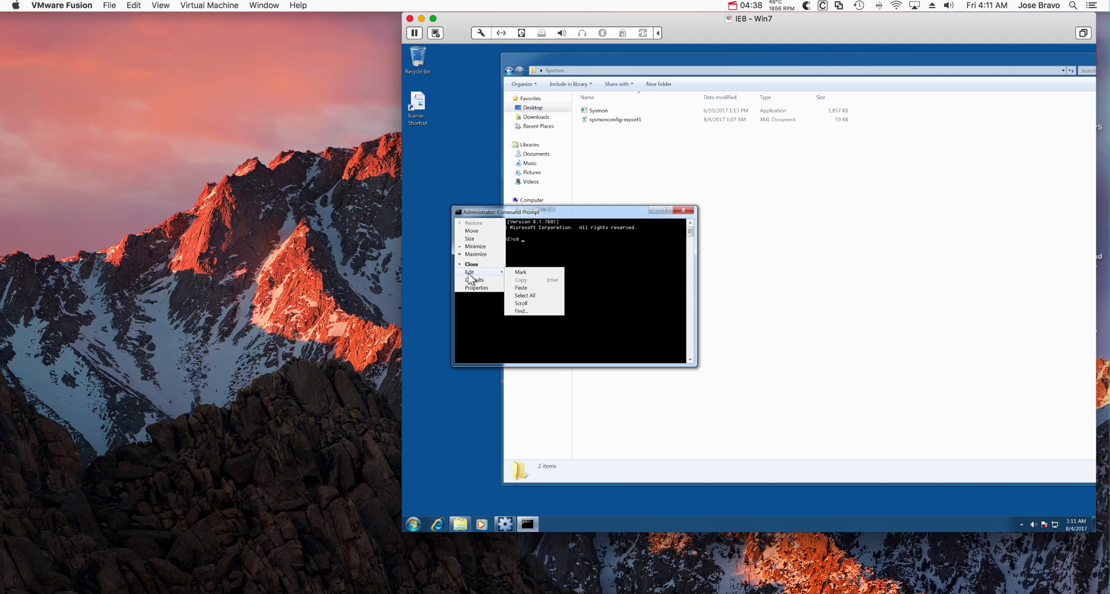
pyautogui.click(526, 288)
pyautogui.press('Return')
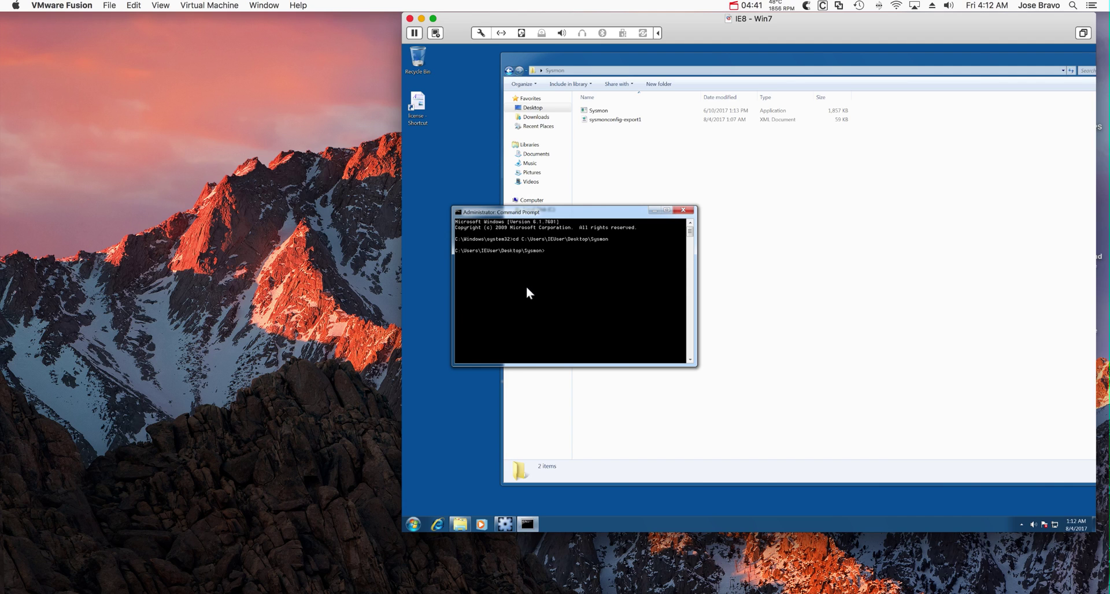
pyautogui.write('dir')
pyautogui.press('Return')
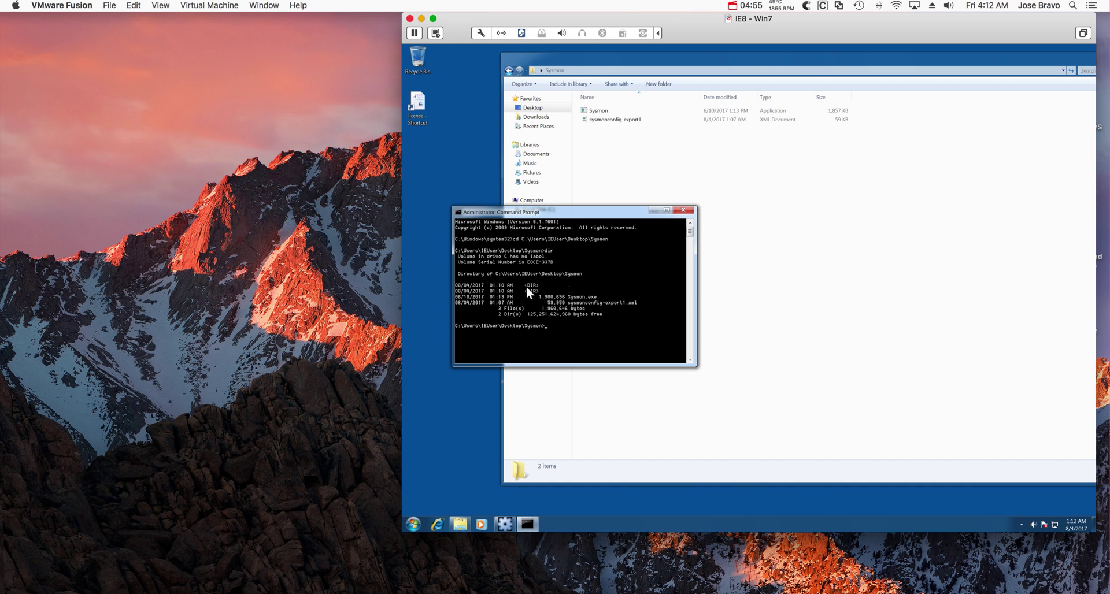
# Run Sysmon.exe -i "sysmonconfig-export1.xml" and agree to the Sysmon license
pyautogui.write('Sysmon.exe -i "sysmonconfig-export1.xml"')
pyautogui.press('Return')
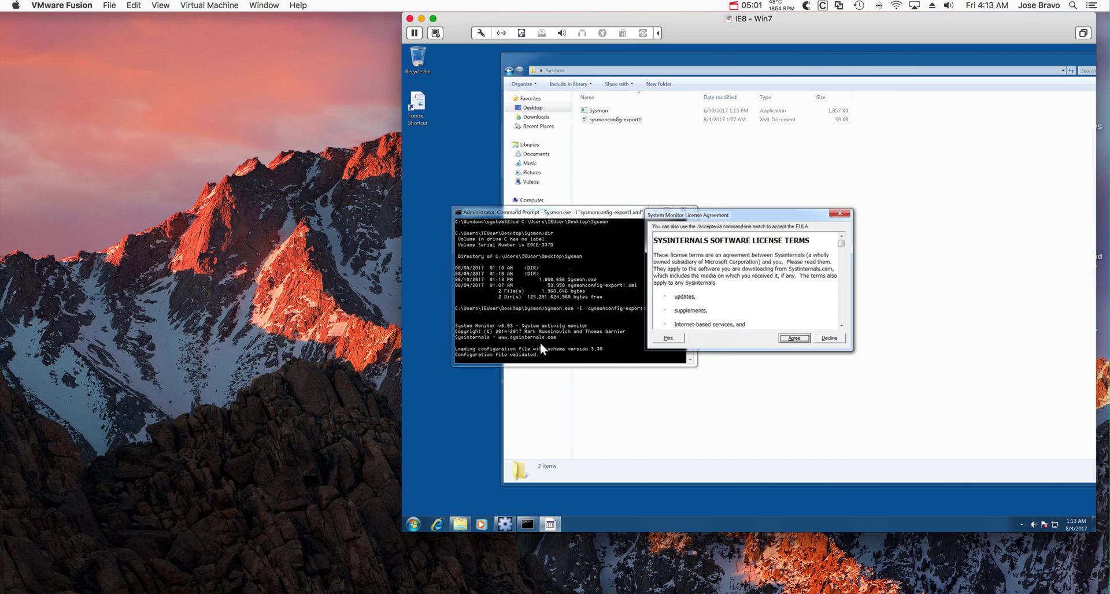
pyautogui.click(793, 338)
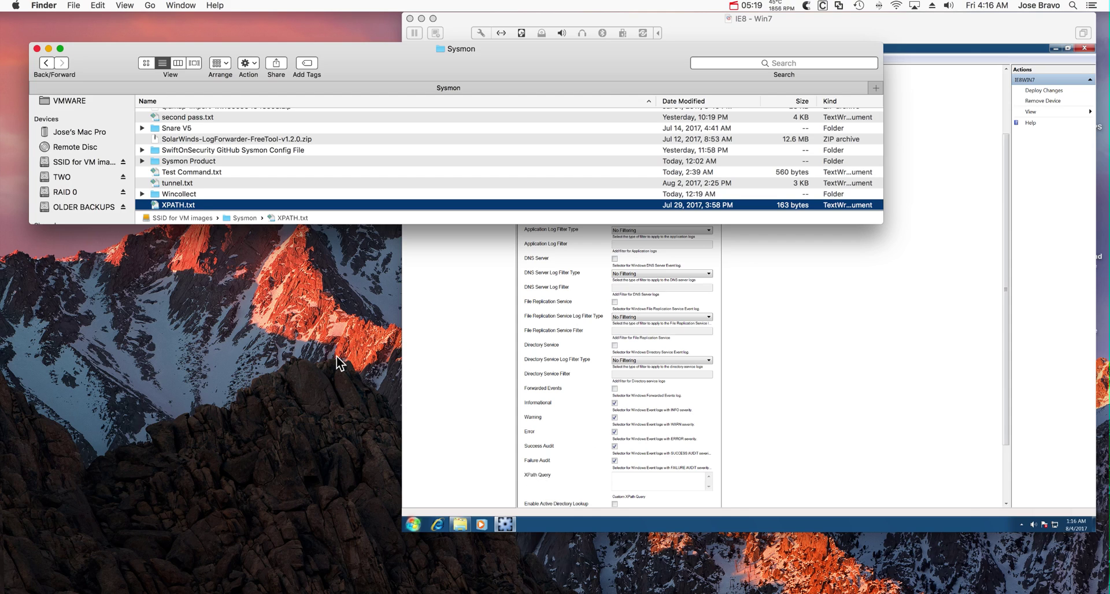
# Copy the Microsoft-Windows-Sysmon/Operational QueryList from XPATH.txt, close it, and focus the XPath Query field
pyautogui.doubleClick(164, 204)
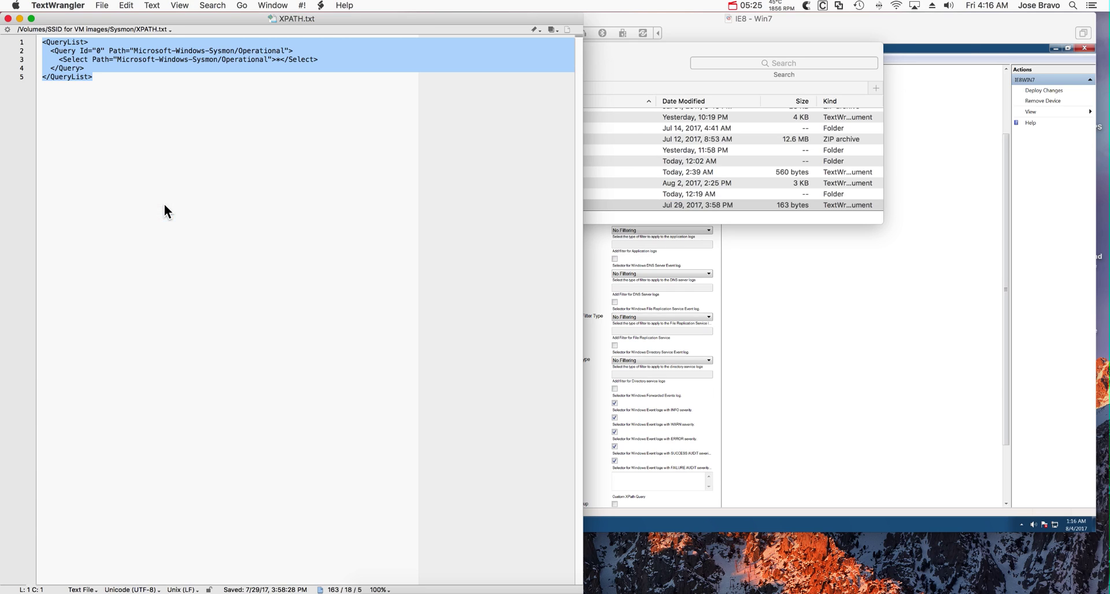
pyautogui.click(126, 5)
pyautogui.click(140, 71)
pyautogui.click(7, 18)
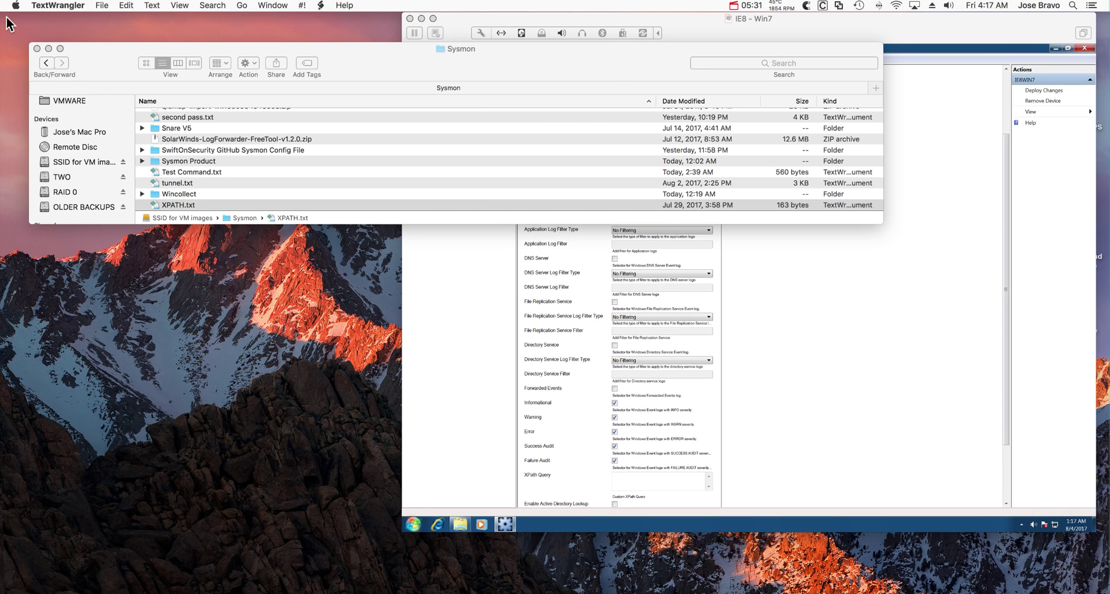
pyautogui.click(625, 477)
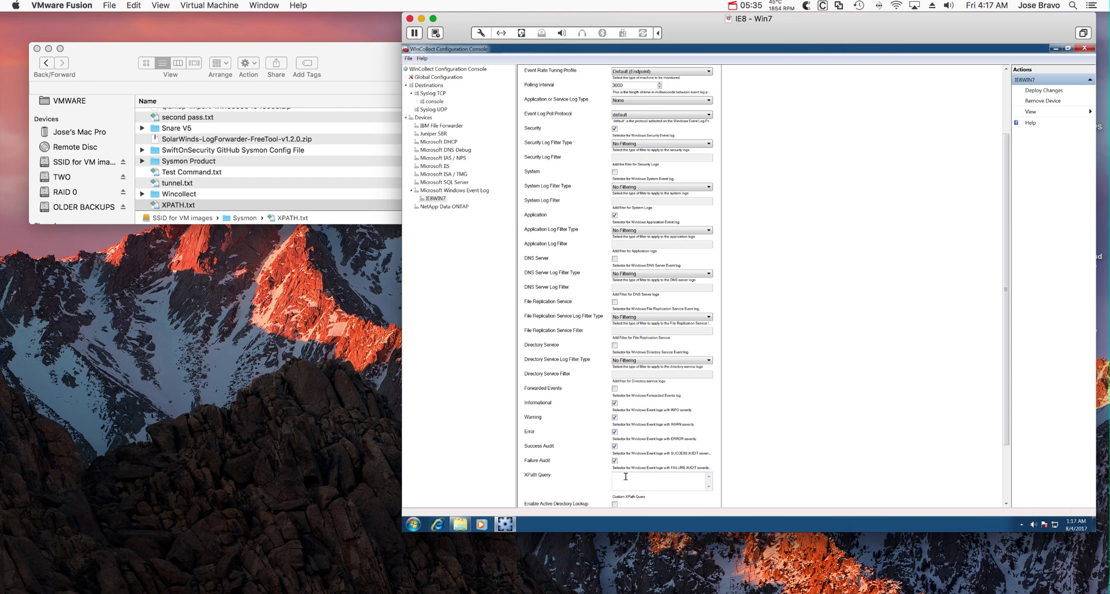
# Paste the Sysmon query into XPath Query, deploy the changes, confirm success and close the console
pyautogui.press('super+v')
pyautogui.click(1055, 91)
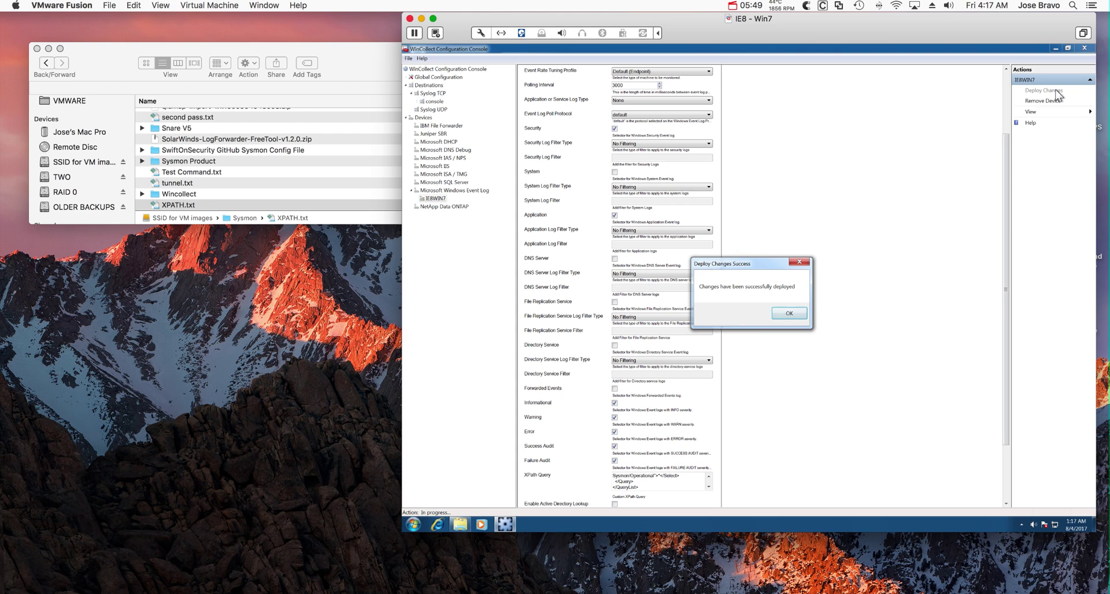
pyautogui.click(792, 314)
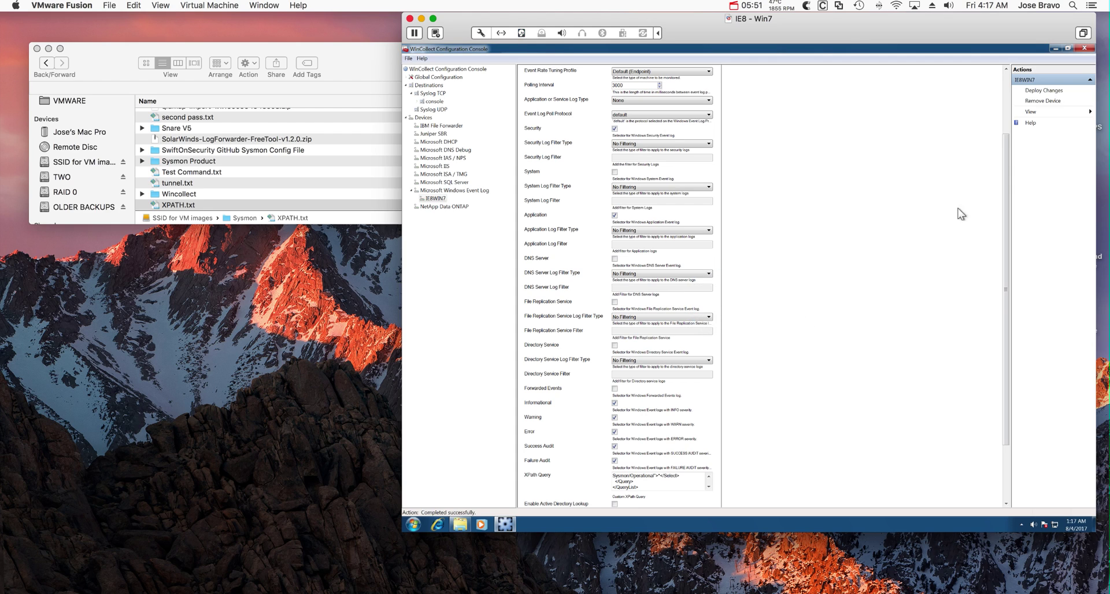
pyautogui.click(1083, 49)
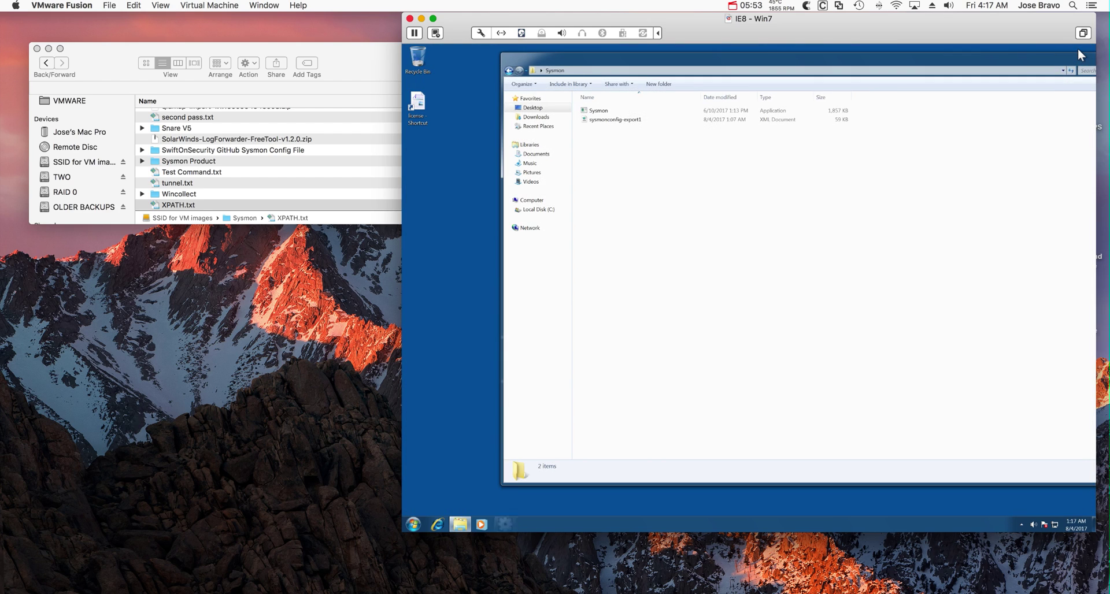